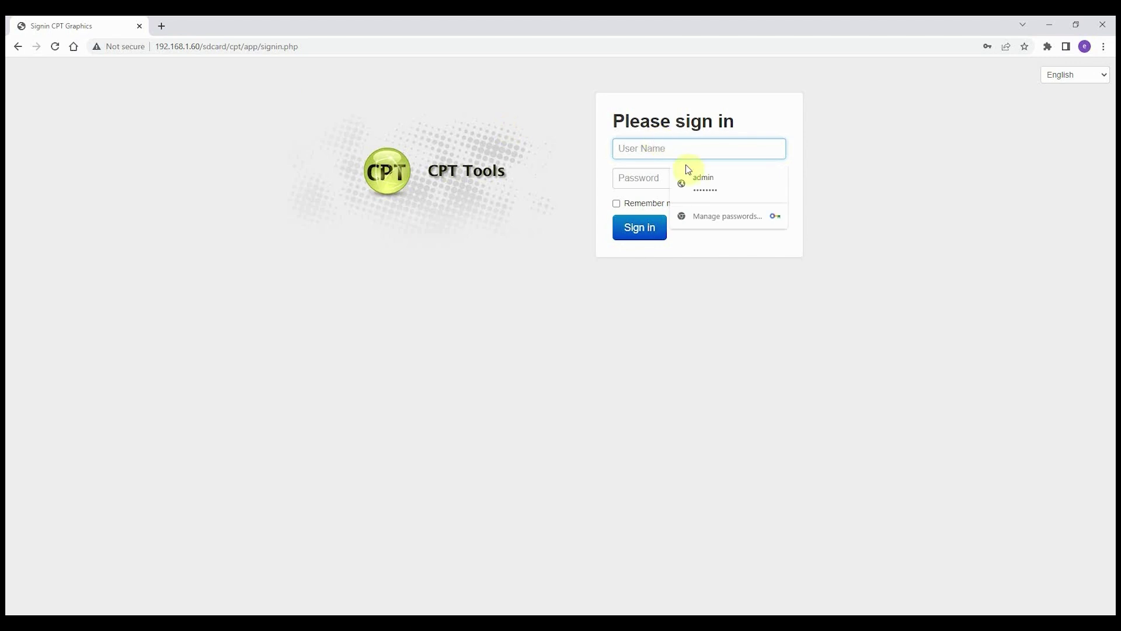
# Sign in with the saved admin login and back up app and graphics to flash, without the history database
pyautogui.click(692, 172)
pyautogui.click(642, 231)
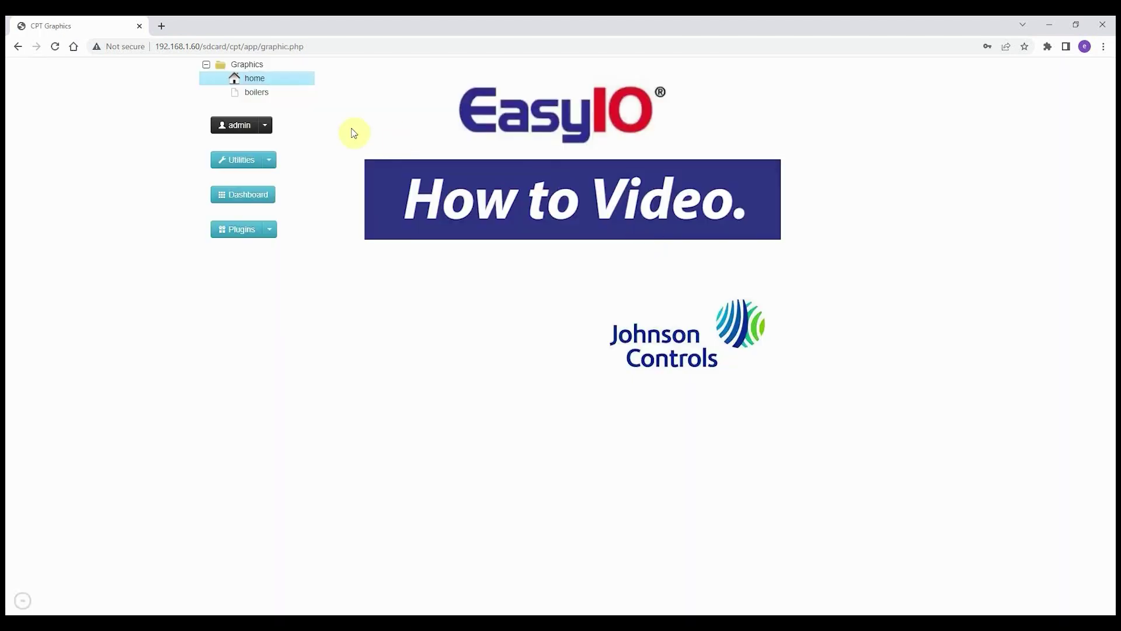
pyautogui.click(271, 163)
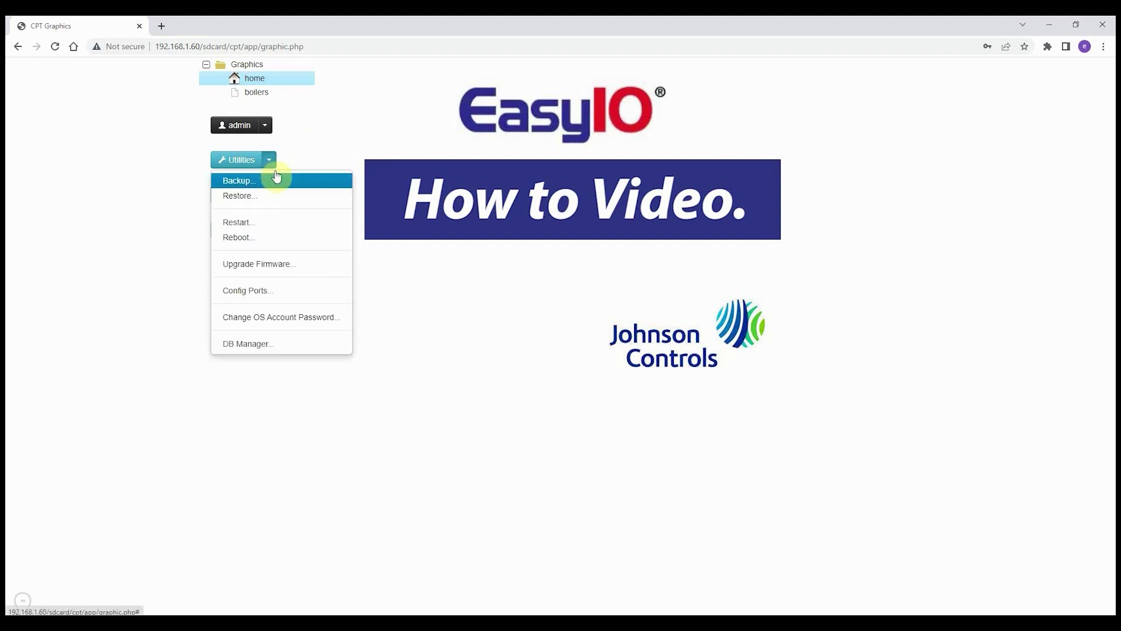
pyautogui.click(269, 186)
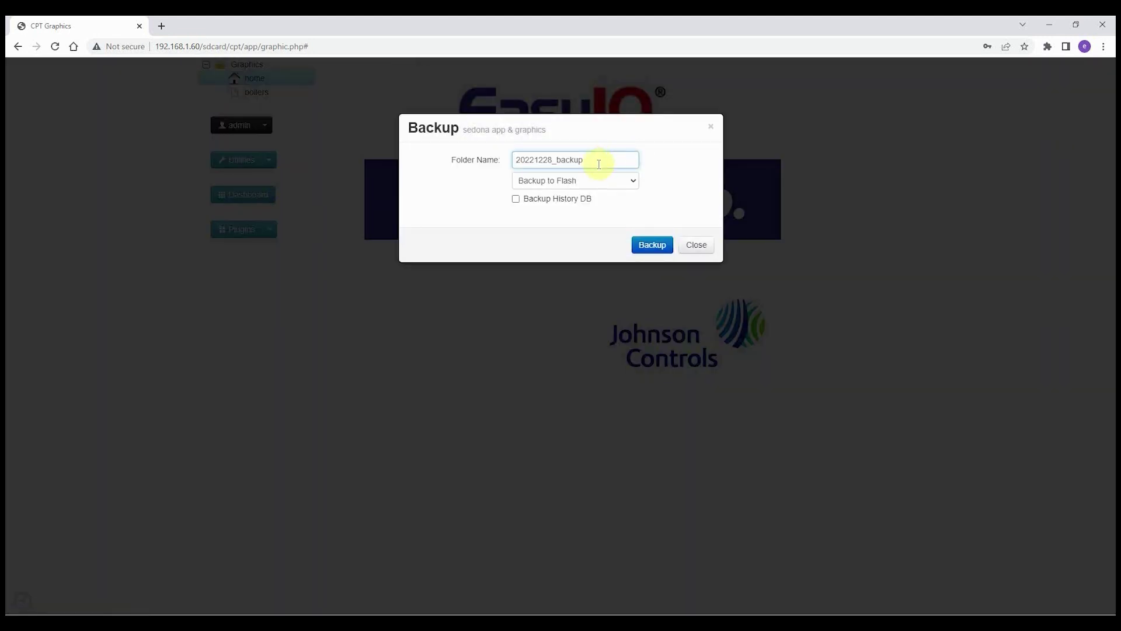
pyautogui.click(588, 205)
pyautogui.click(588, 205)
pyautogui.click(653, 246)
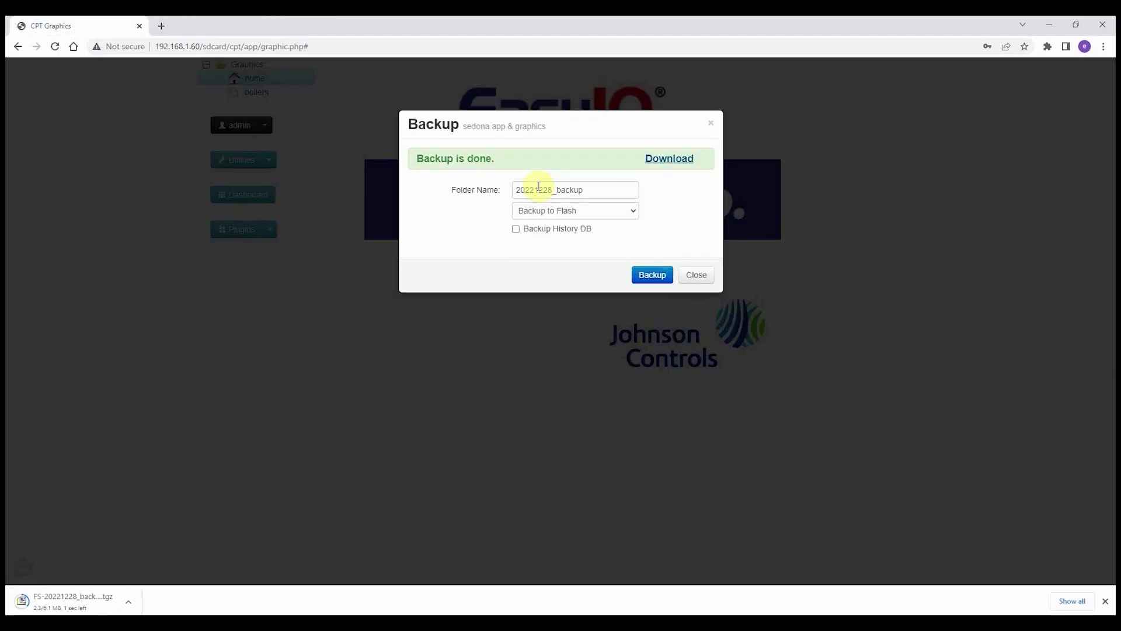
pyautogui.click(696, 275)
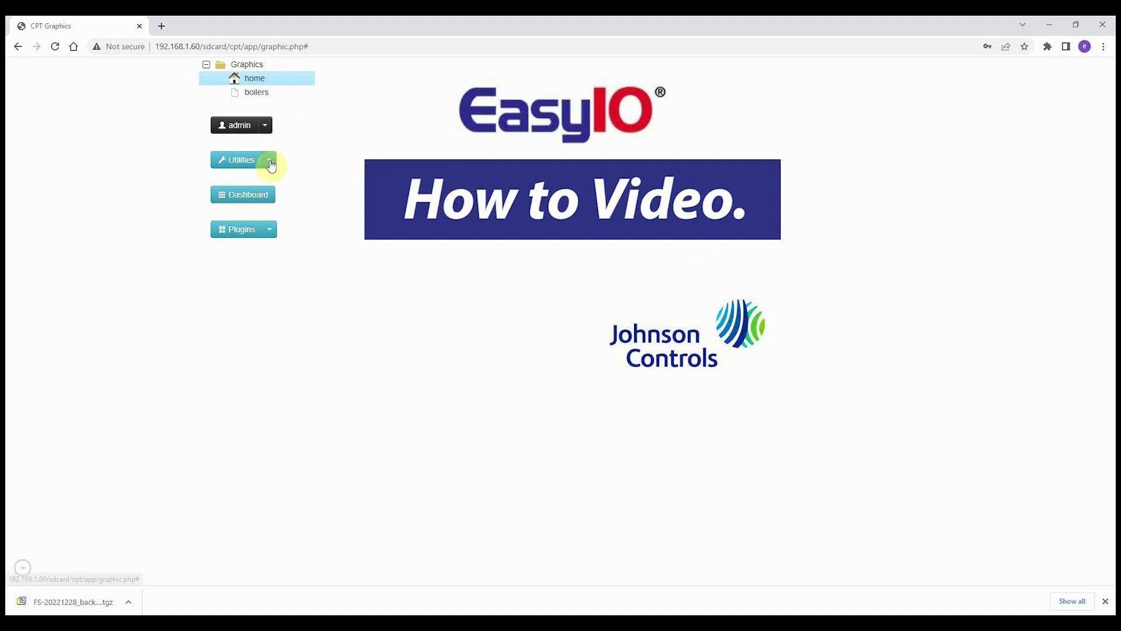
# Confirm 20221228_backup is listed under Backups in Flash in the Restore dialog
pyautogui.click(269, 161)
pyautogui.click(271, 195)
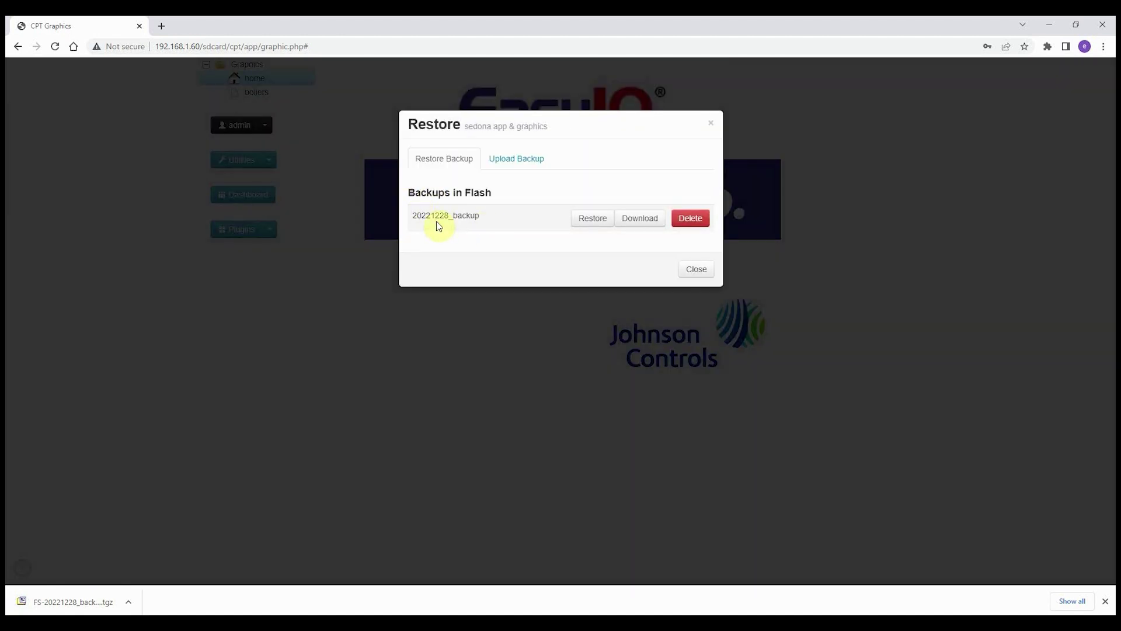
pyautogui.click(704, 276)
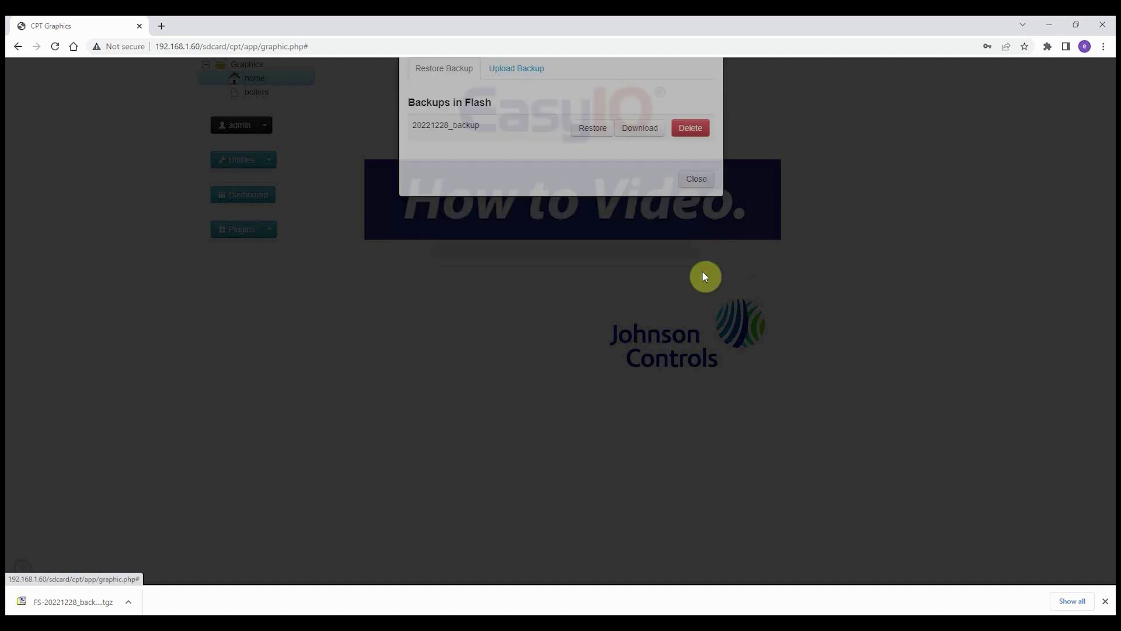
# Check the firmware version V3.0b57 in the Upgrade Firmware dialog
pyautogui.click(276, 168)
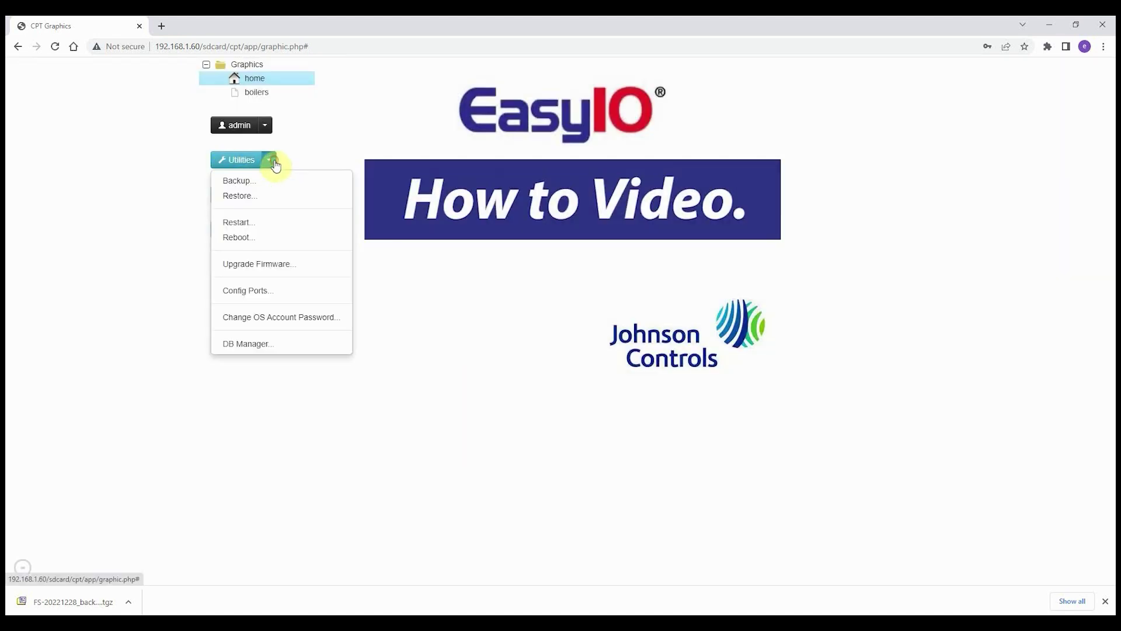
pyautogui.click(301, 266)
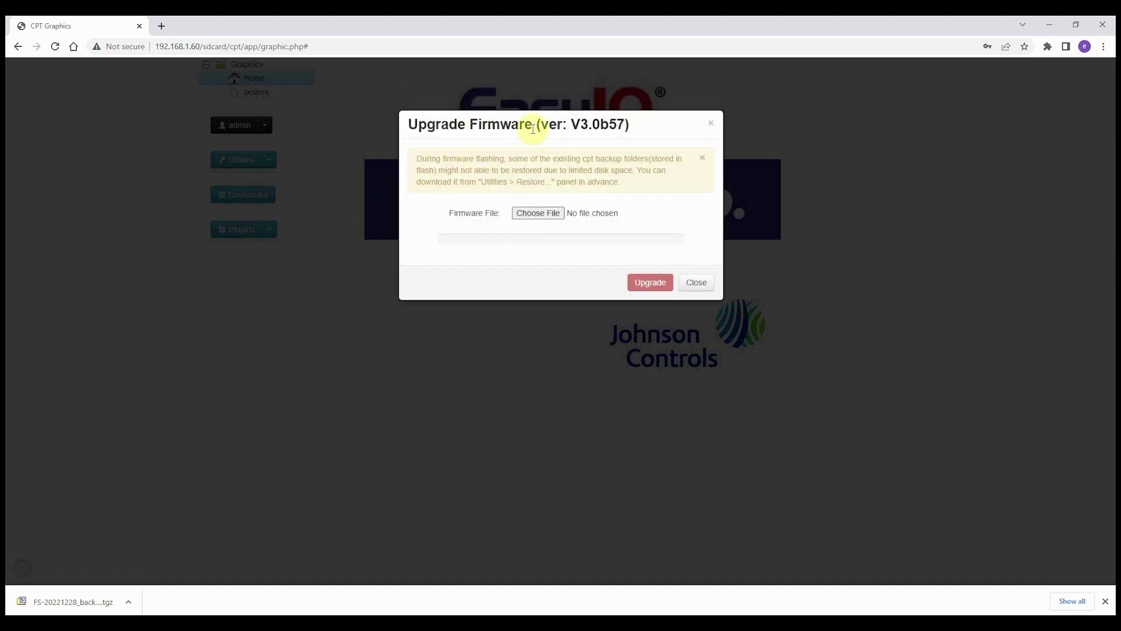
pyautogui.moveTo(567, 124); pyautogui.dragTo(625, 124)
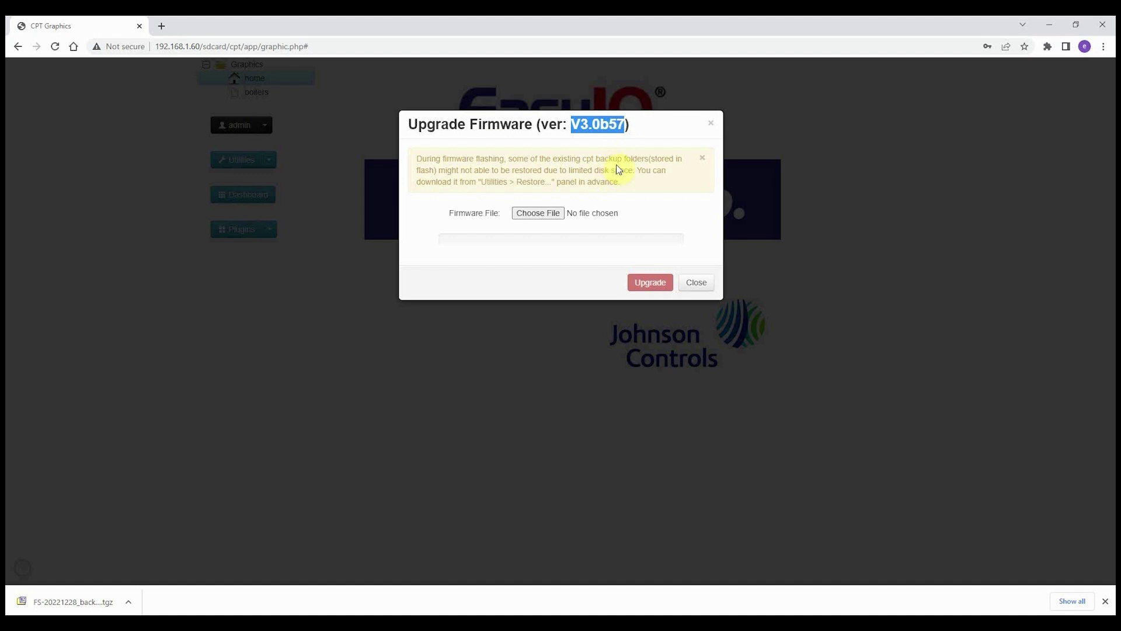
pyautogui.click(699, 282)
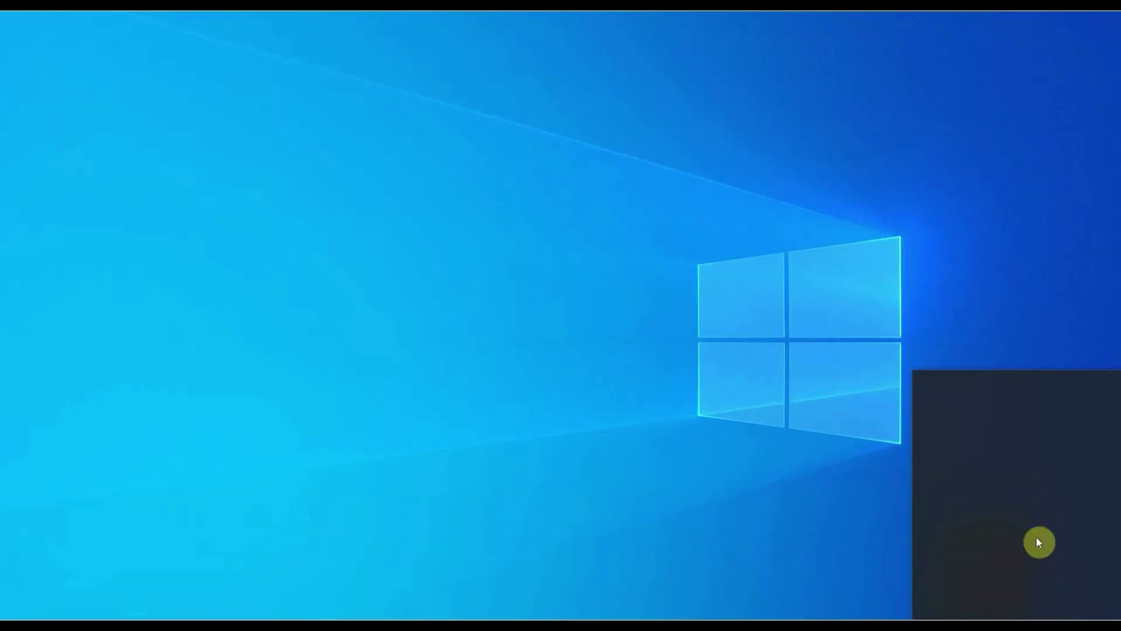
# Bring up the TCP/IPv4 properties of the KABEL LAPTOP Ethernet adapter
pyautogui.click(943, 558)
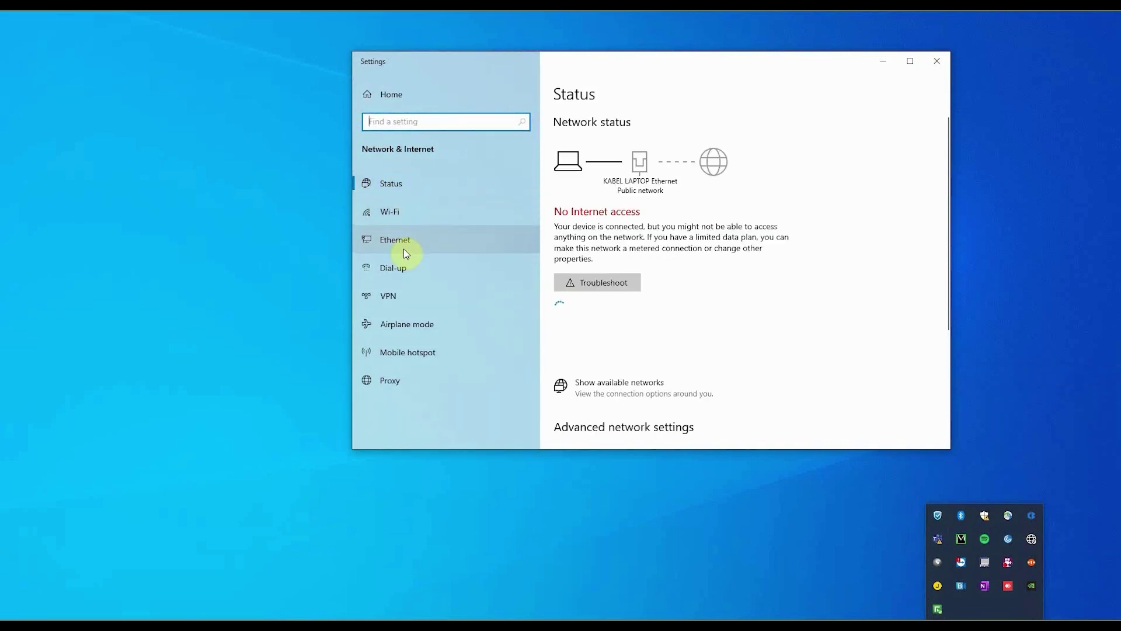
pyautogui.click(406, 248)
pyautogui.click(586, 247)
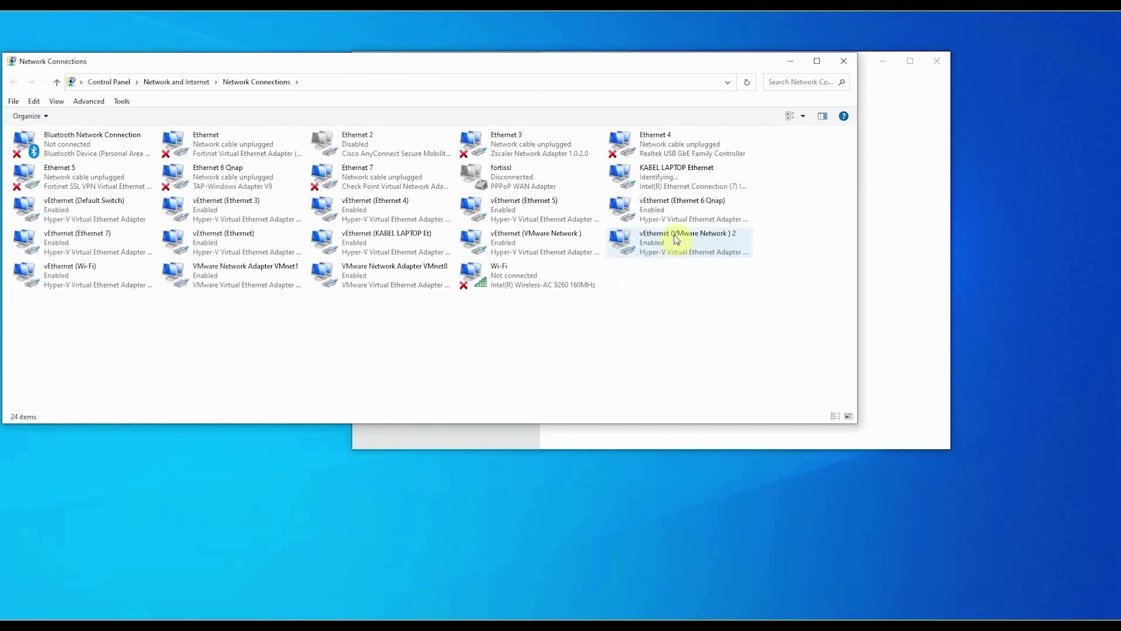
pyautogui.doubleClick(664, 184)
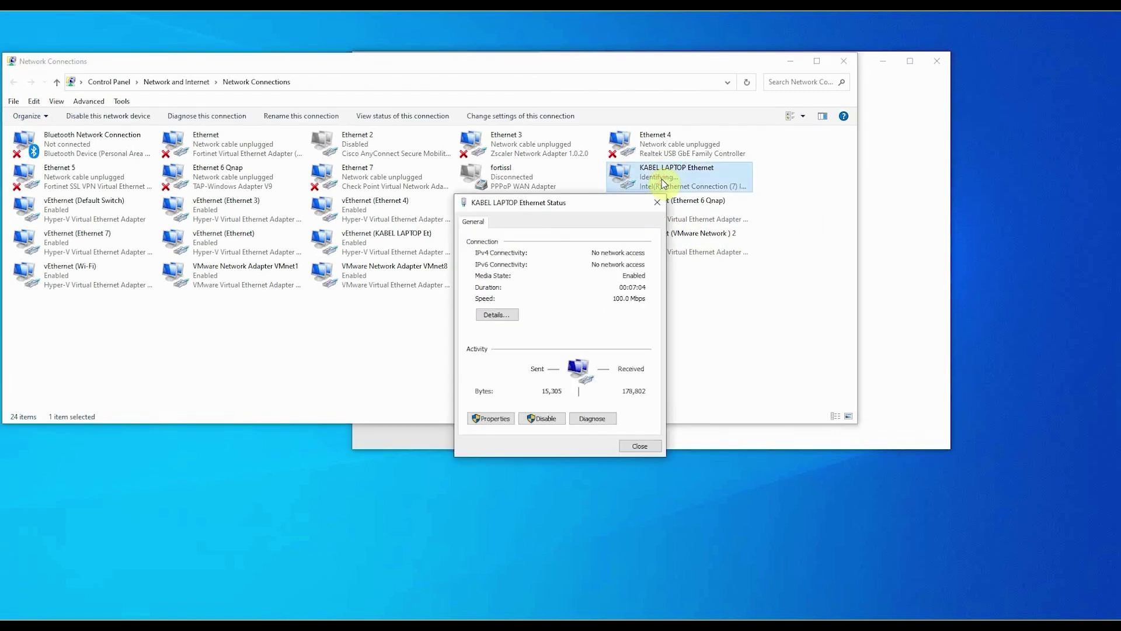
pyautogui.click(494, 418)
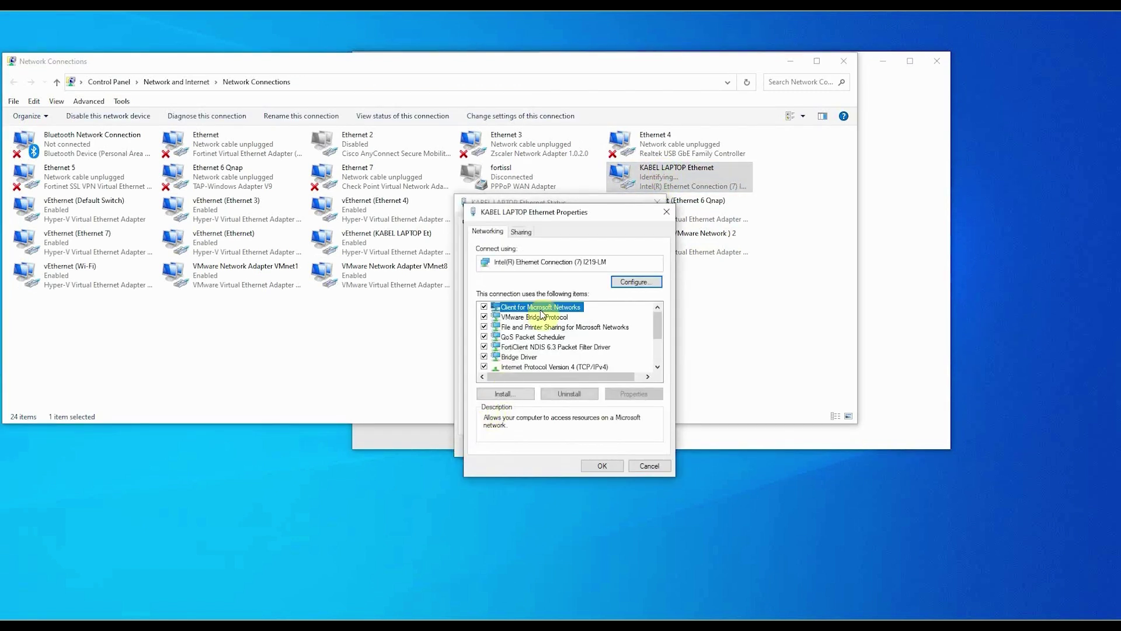
pyautogui.click(572, 366)
pyautogui.click(633, 394)
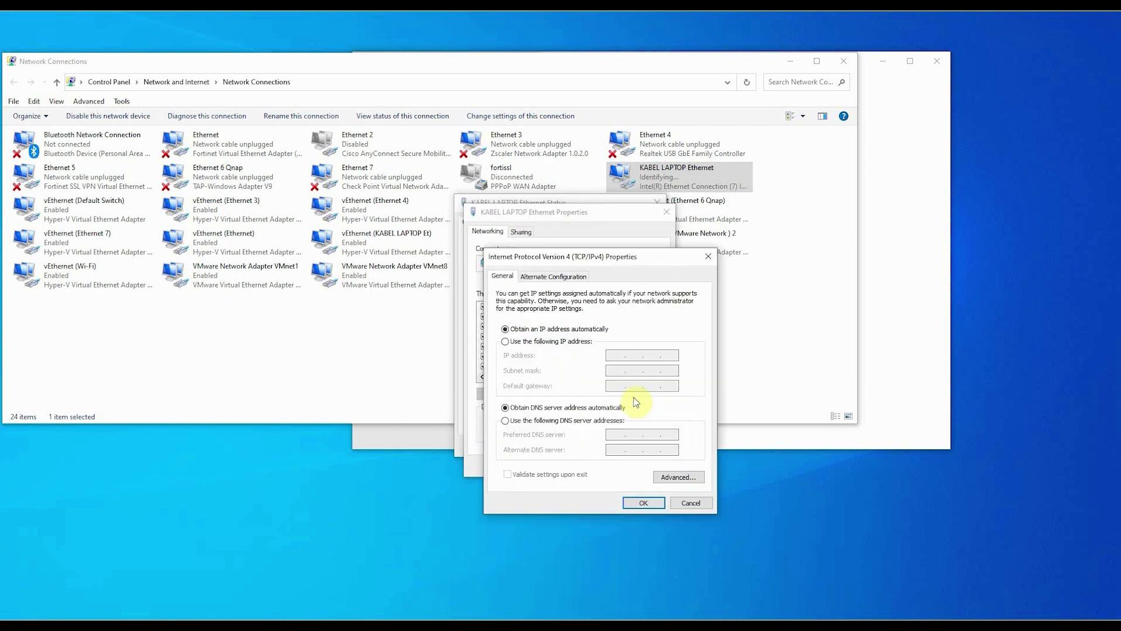
# Set static IP 192.168.10.100 with subnet mask 255.255.255.0 and close the adapter windows
pyautogui.click(507, 341)
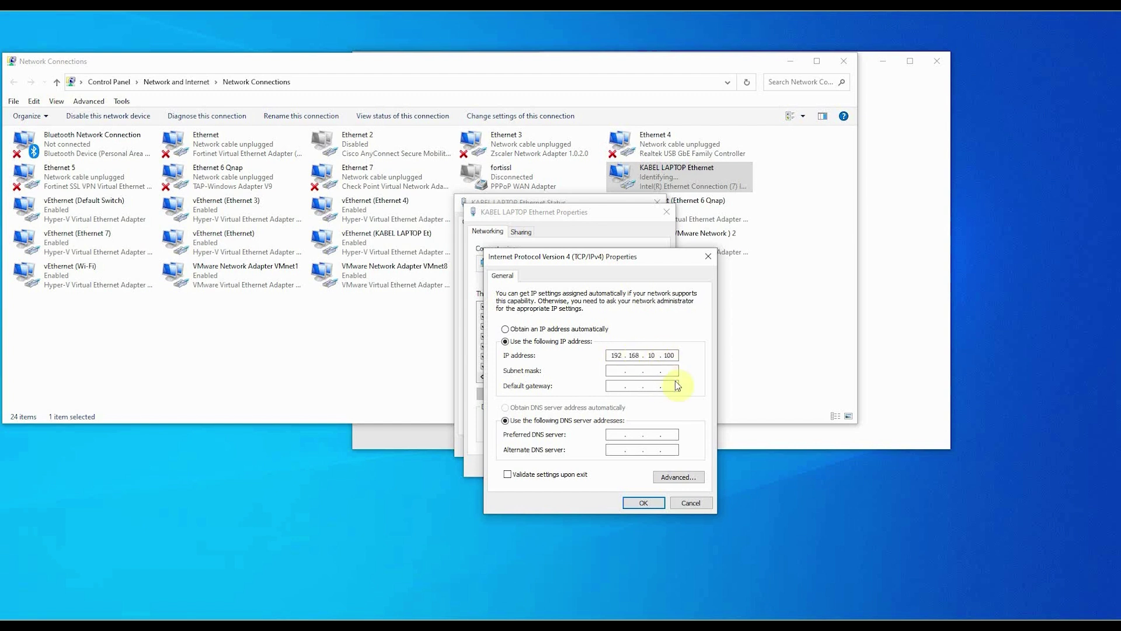
pyautogui.click(619, 370)
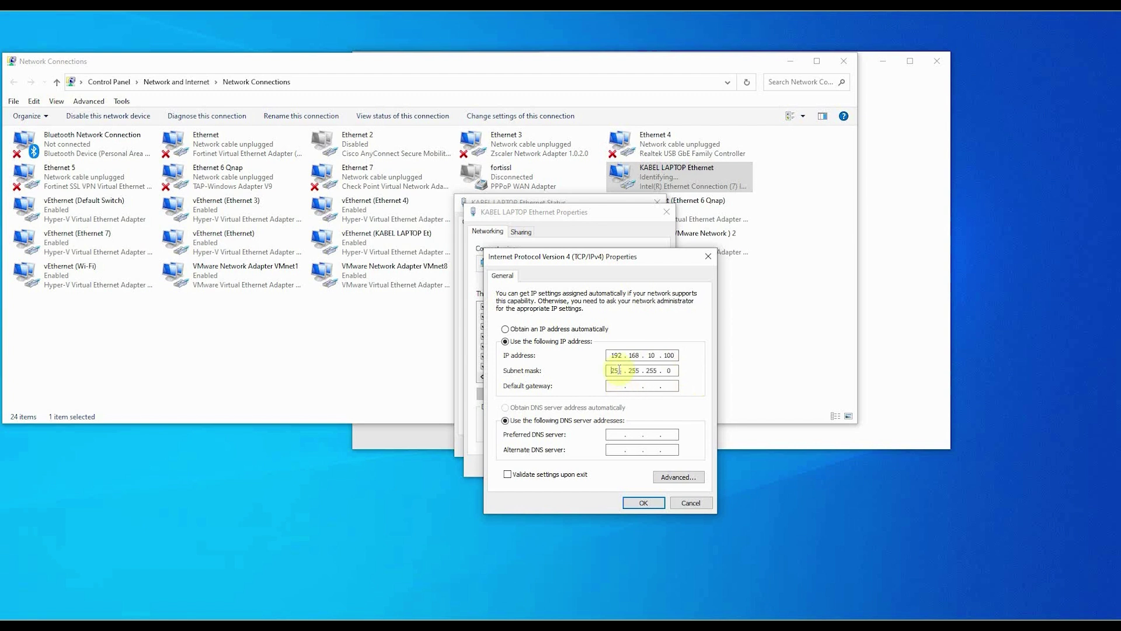
pyautogui.click(645, 501)
pyautogui.click(603, 465)
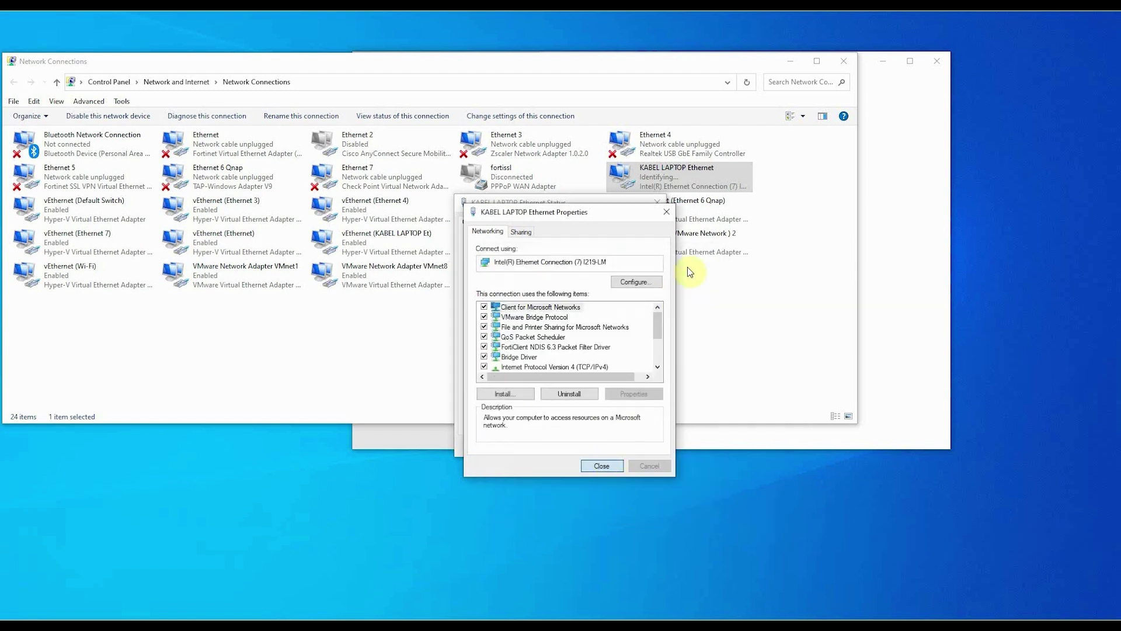
pyautogui.click(657, 202)
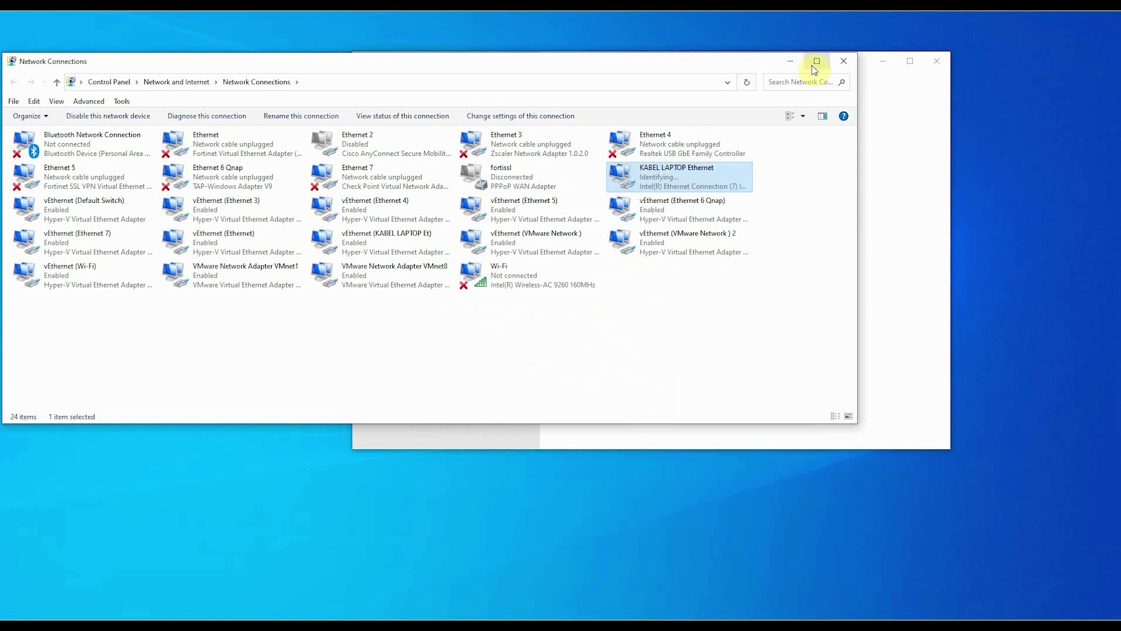
pyautogui.click(793, 62)
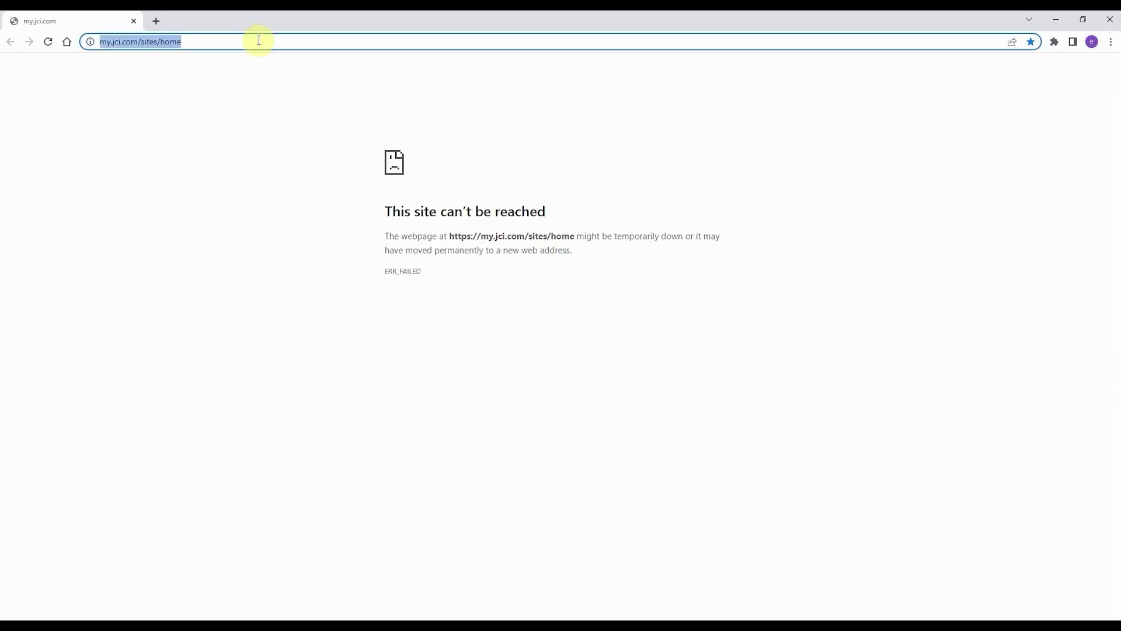
# Load the sign-in page at 192.168.10.12 and sign in as admin with the account password
pyautogui.write('192.16')
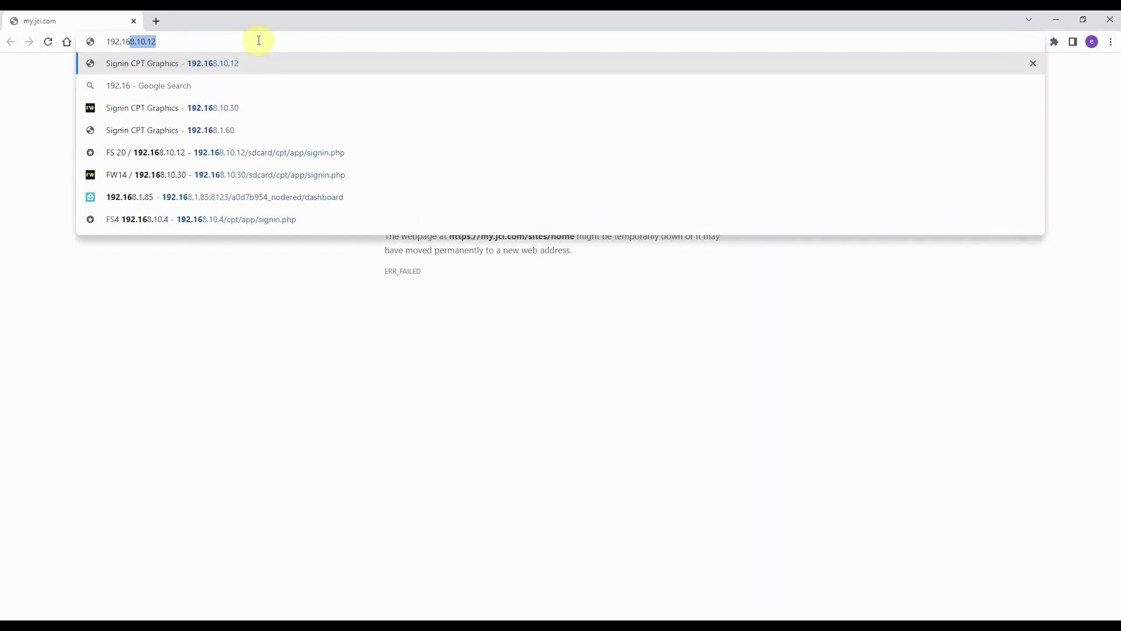
pyautogui.write('8.10.12')
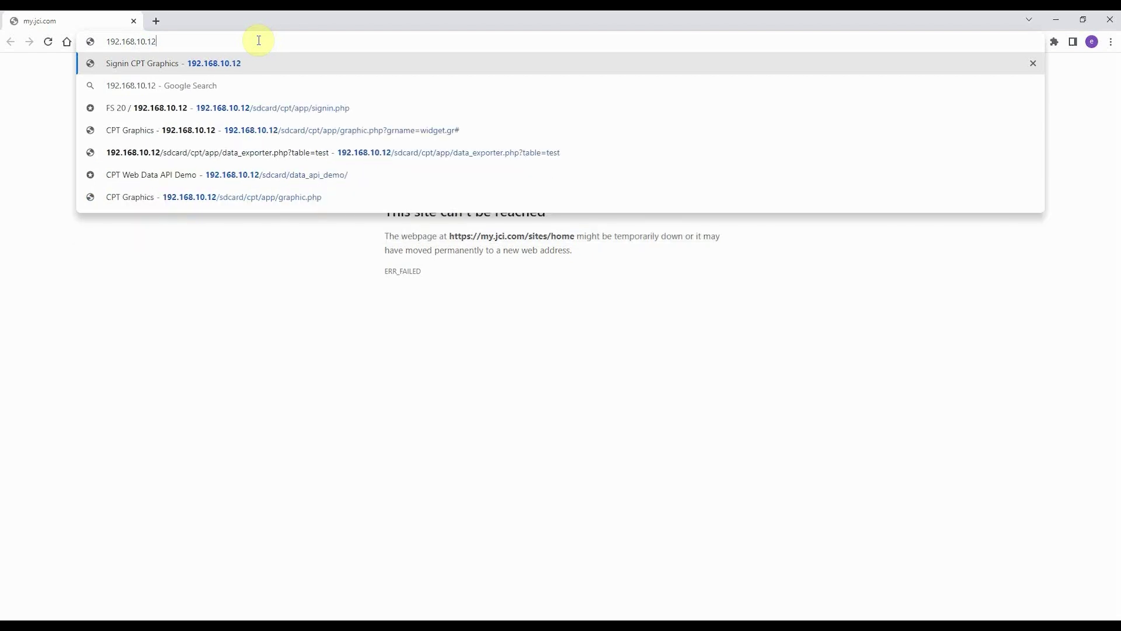
pyautogui.press('Return')
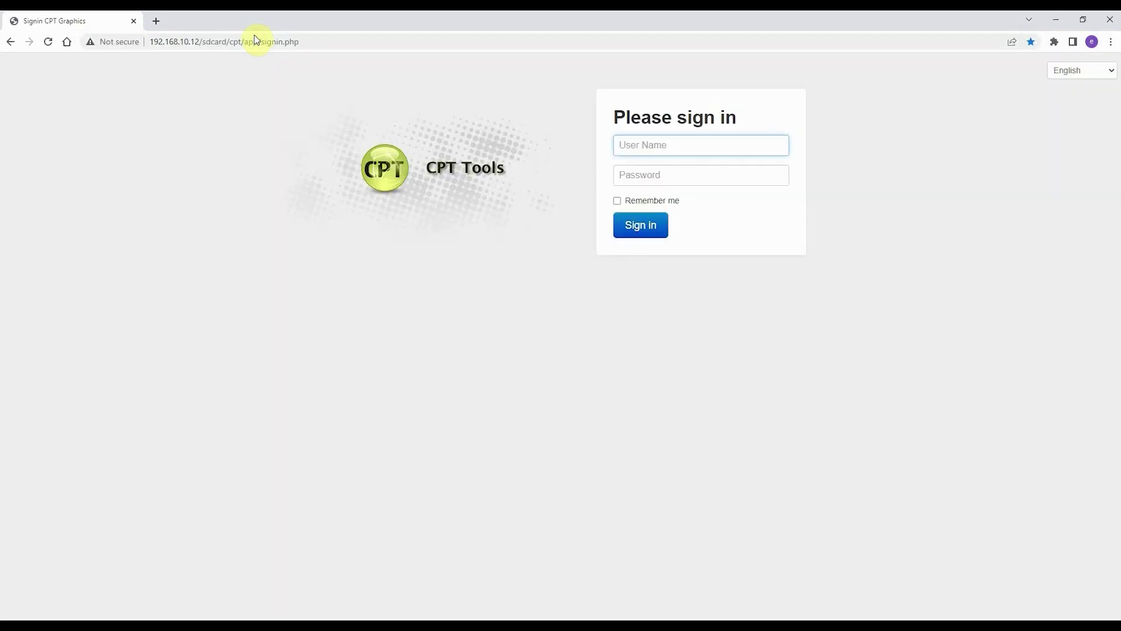
pyautogui.click(617, 144)
pyautogui.write('admin')
pyautogui.press('Tab')
pyautogui.write('a')
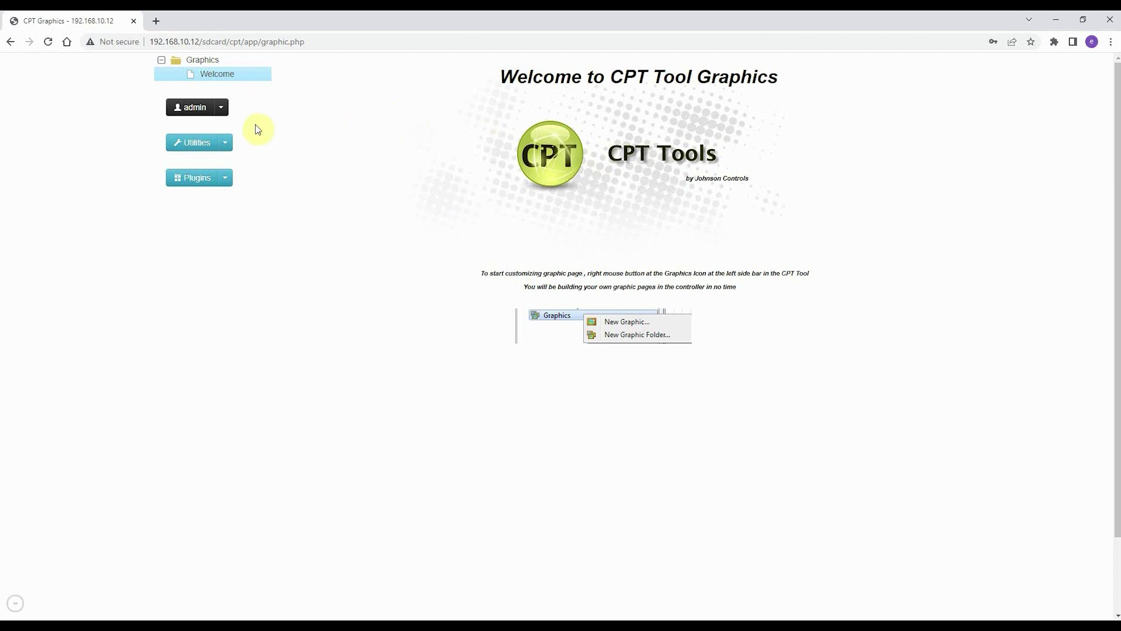
# Go to the Upgrade Firmware dialog, then bring the Utilities menu back up
pyautogui.click(225, 143)
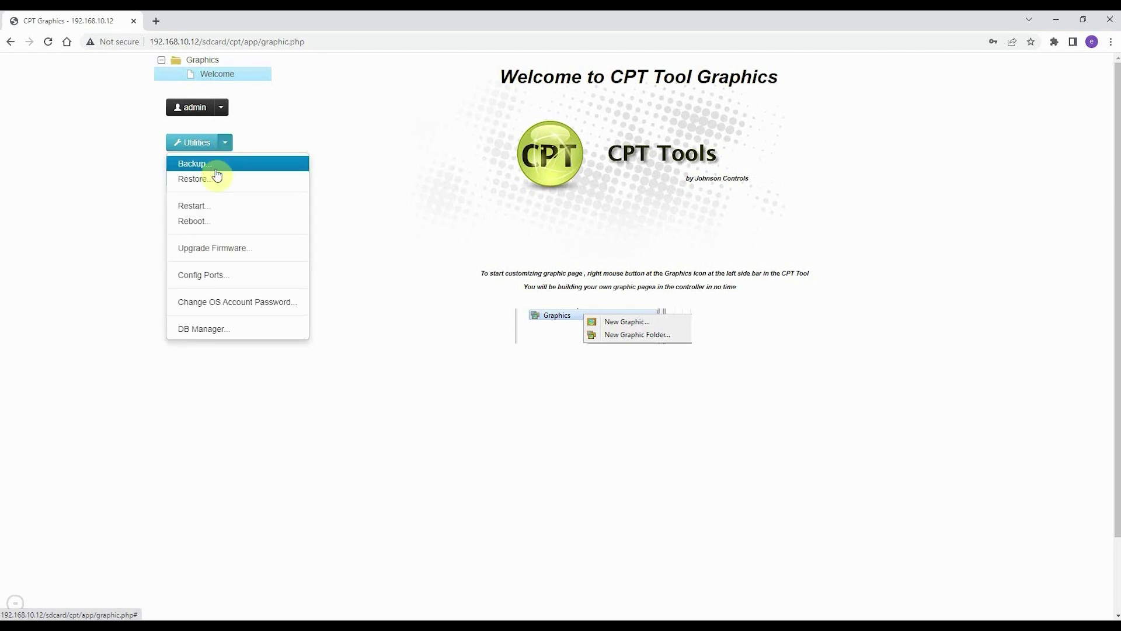
pyautogui.click(239, 247)
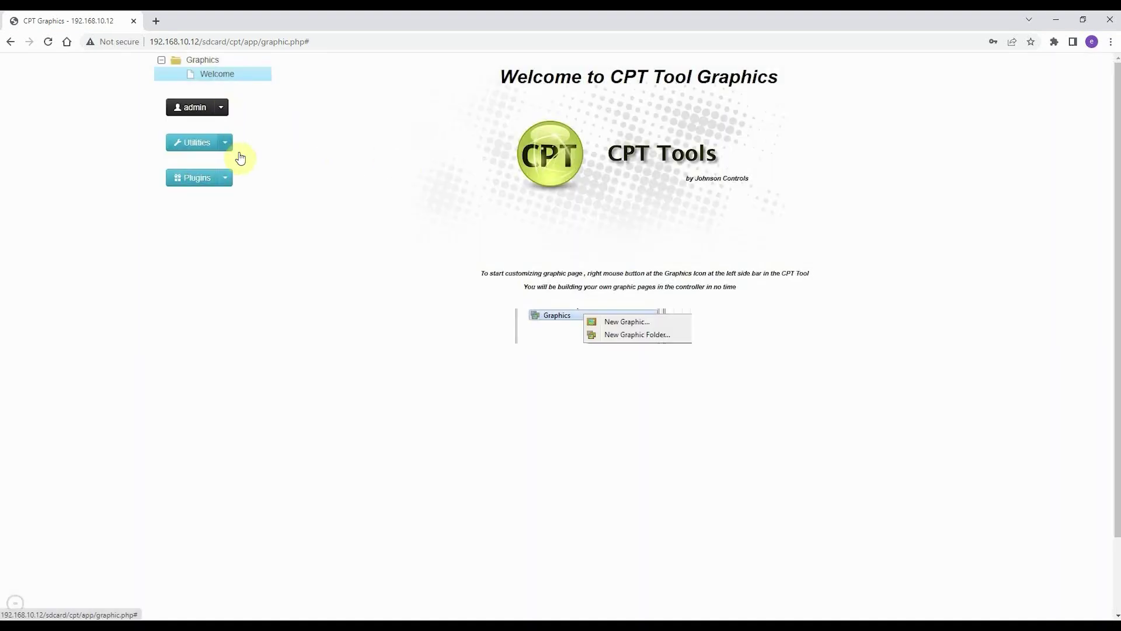
pyautogui.click(228, 147)
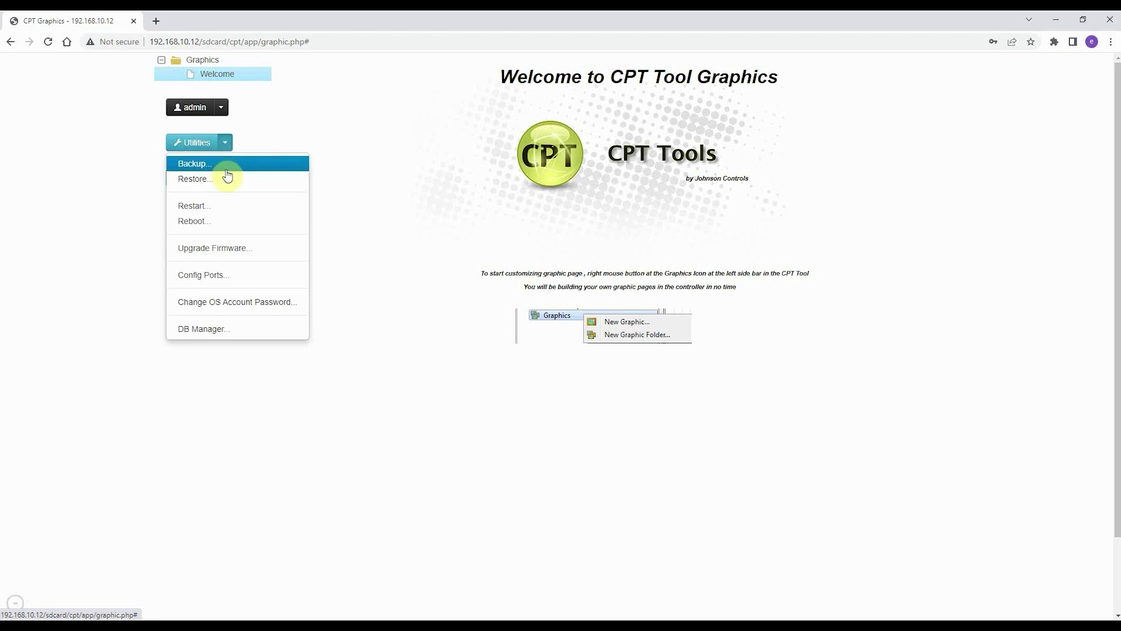
# Upload FS-20221228_backup.tgz from Downloads through the Restore dialog's Upload Backup tab
pyautogui.click(228, 178)
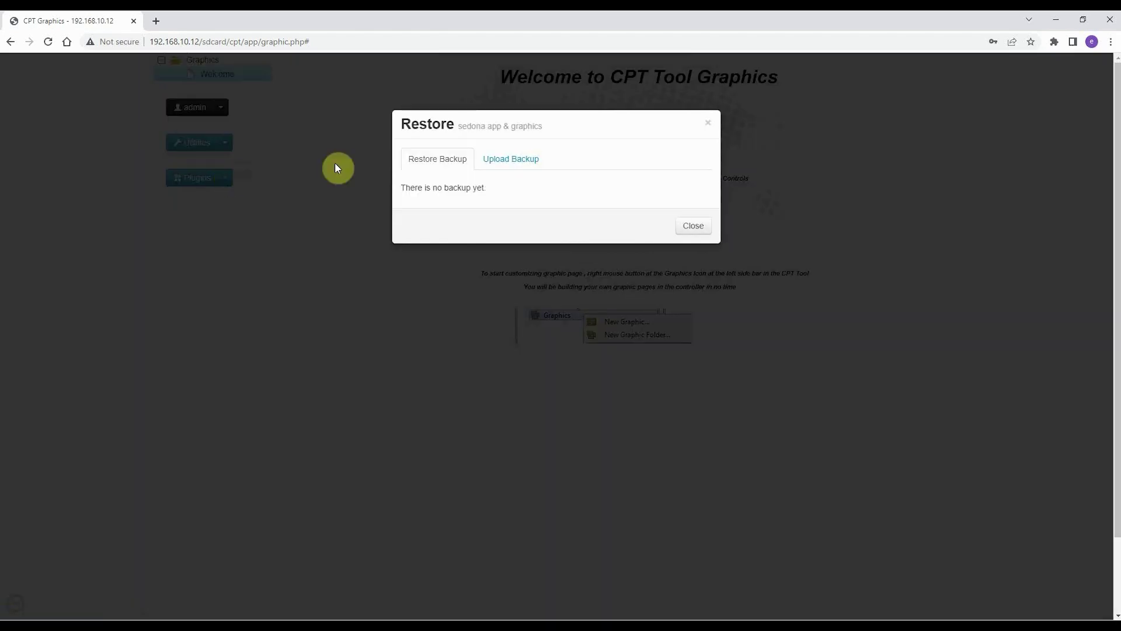
pyautogui.click(514, 164)
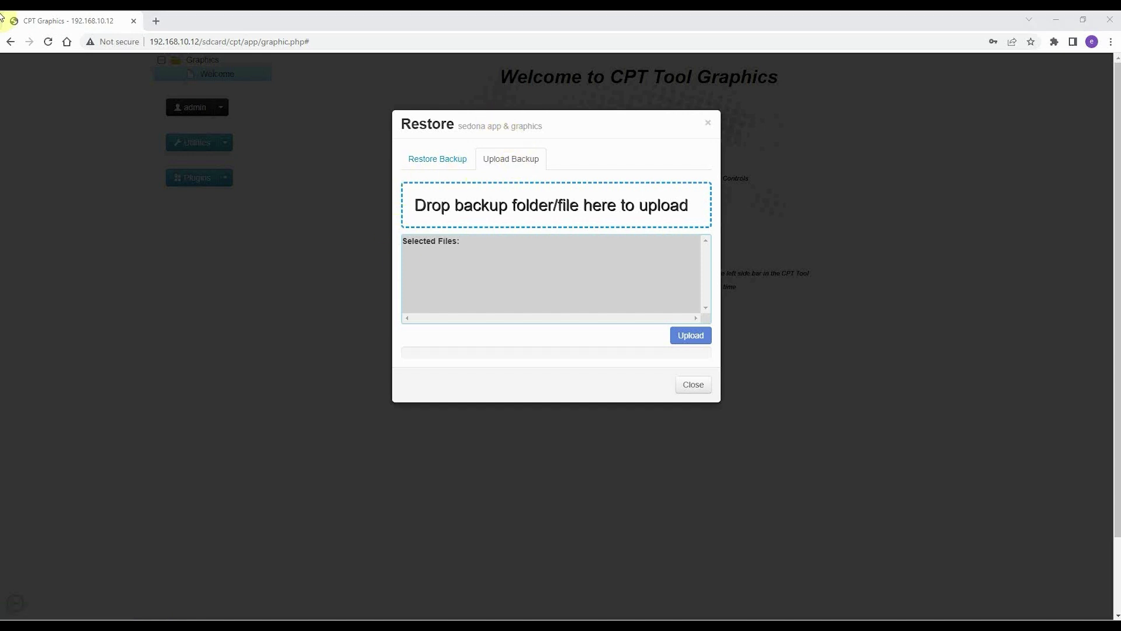
pyautogui.moveTo(0, 140); pyautogui.dragTo(372, 316)
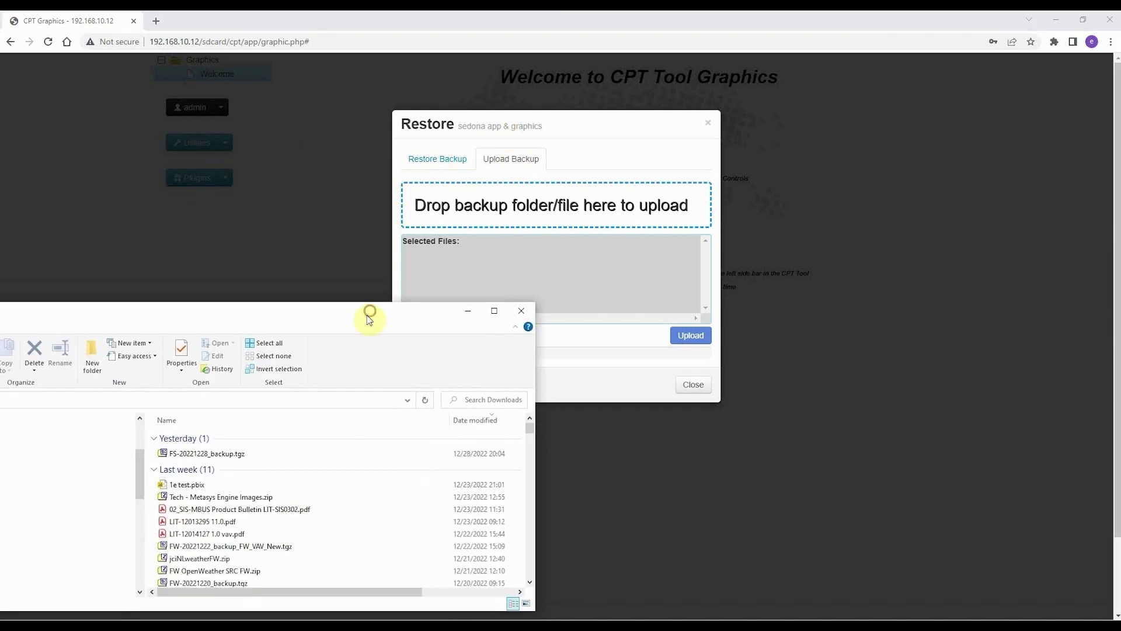
pyautogui.moveTo(205, 453); pyautogui.dragTo(523, 197)
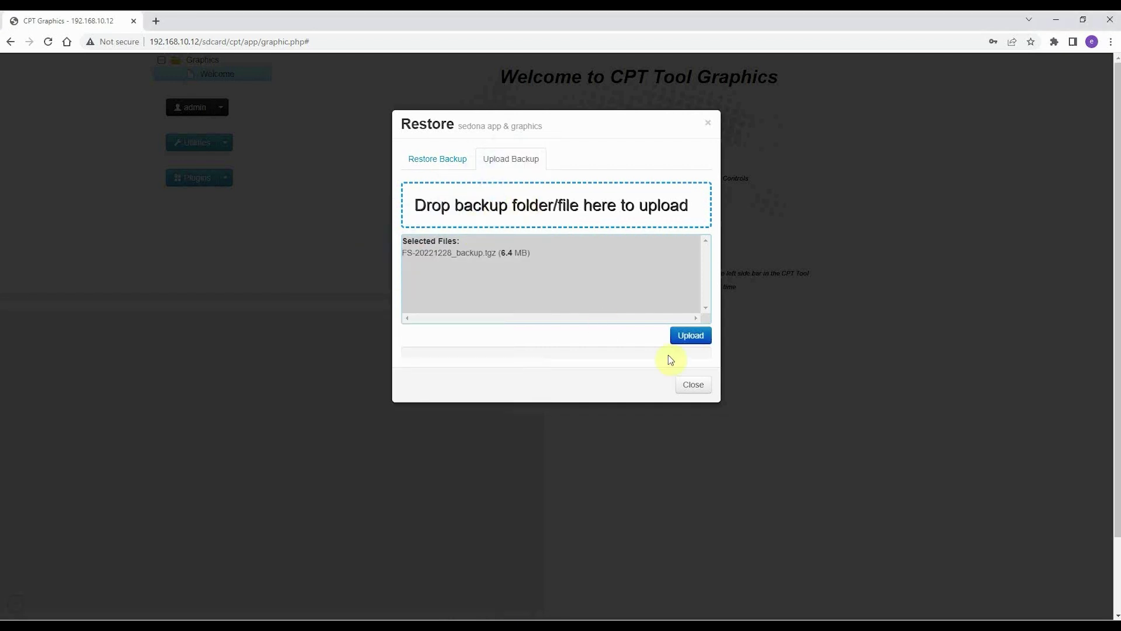
pyautogui.click(695, 337)
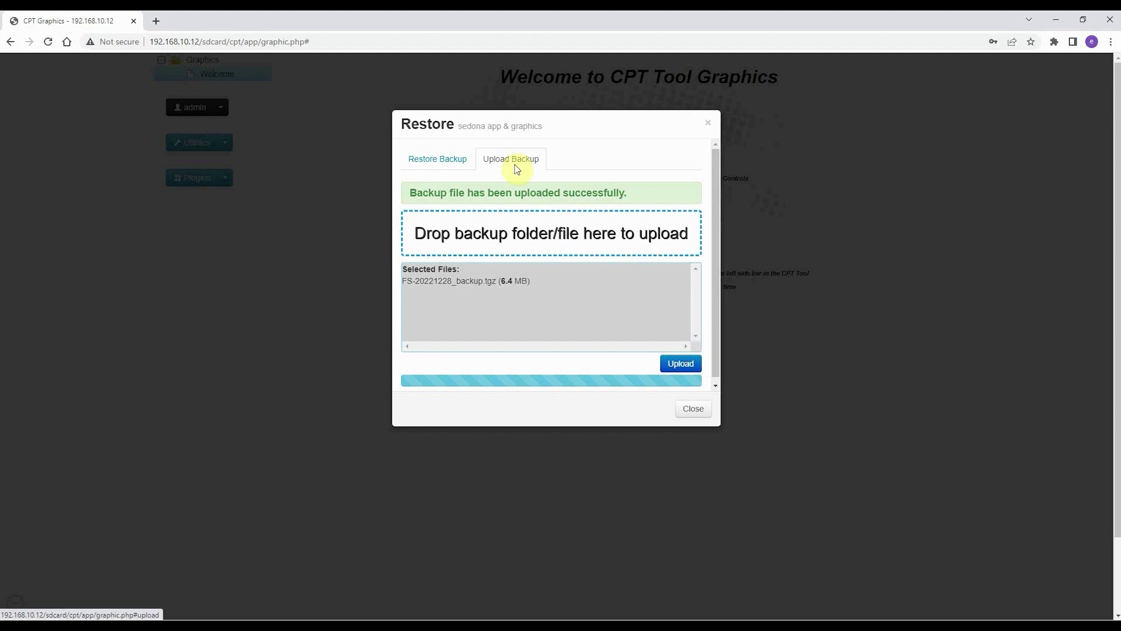
# Restore the controller from backup 20221228_backup and confirm the restore
pyautogui.click(682, 409)
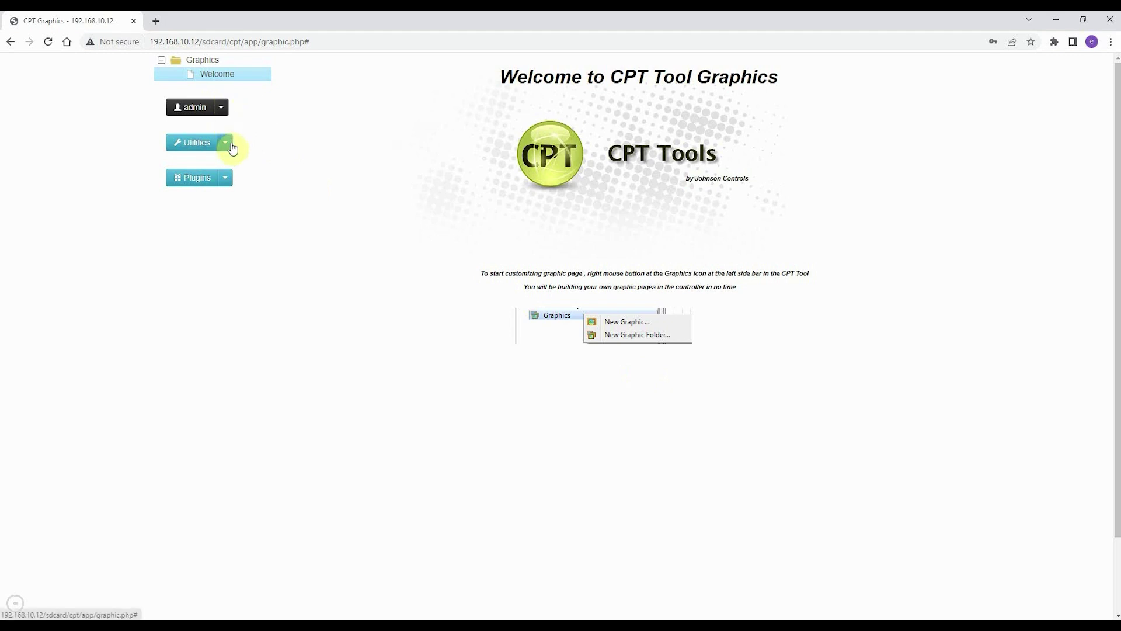
pyautogui.click(229, 144)
pyautogui.click(225, 178)
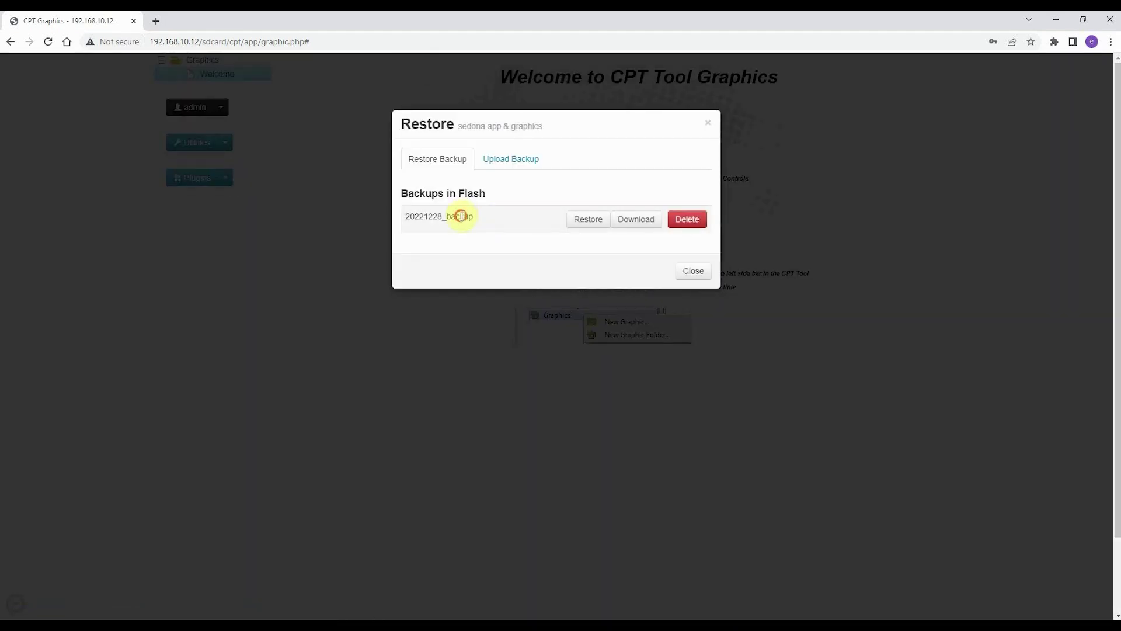
pyautogui.click(583, 222)
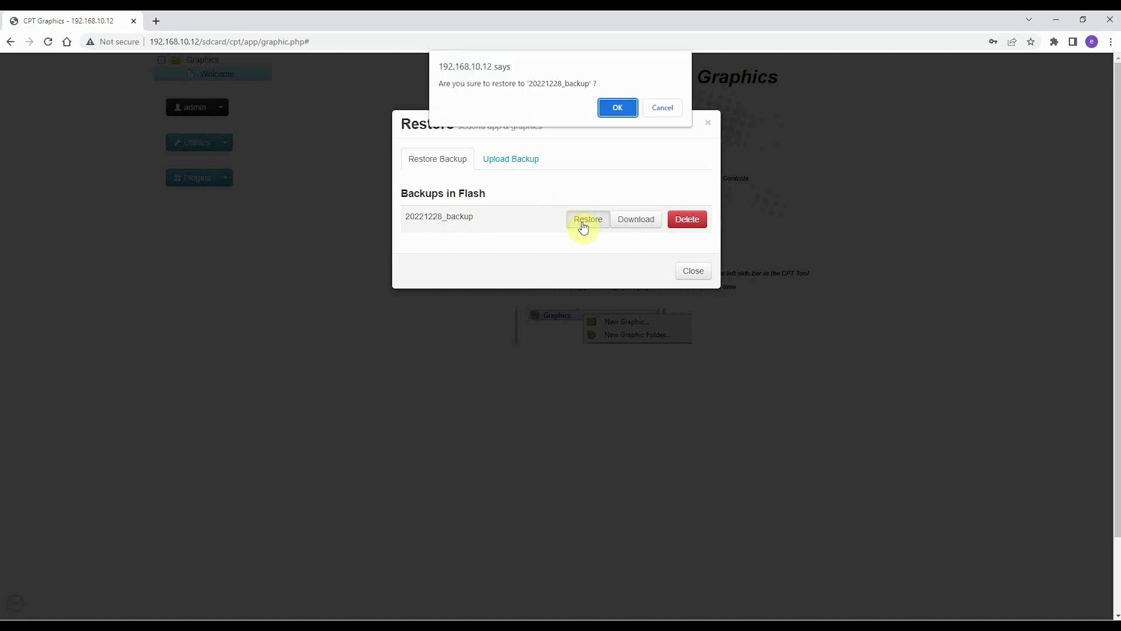
pyautogui.click(612, 109)
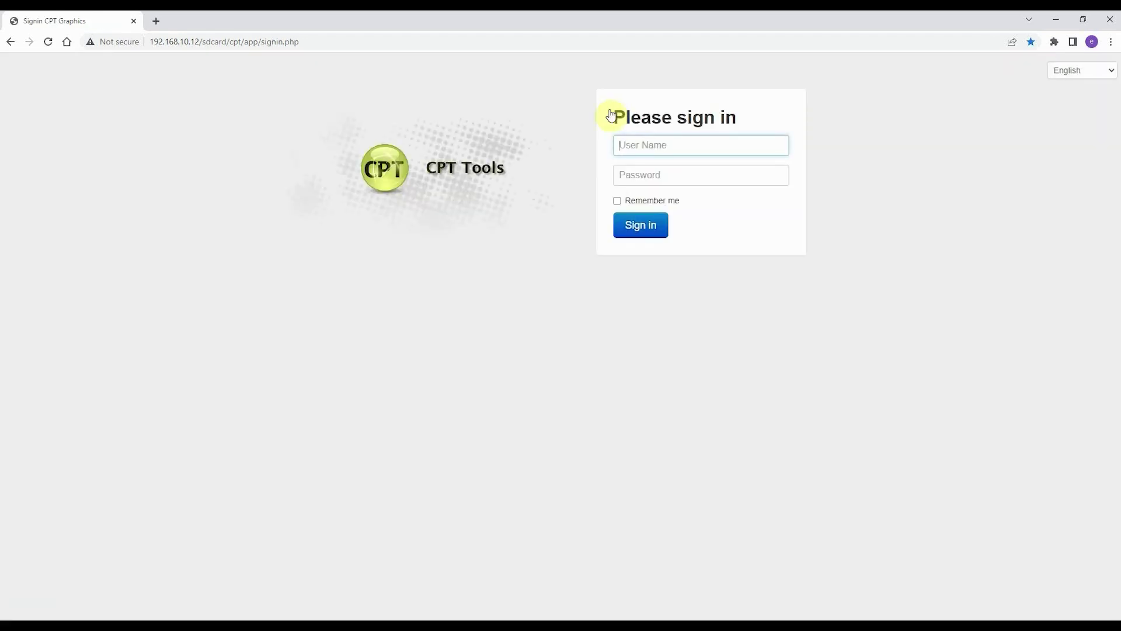
# Sign in as admin with the account password and show the Plugins list
pyautogui.click(696, 140)
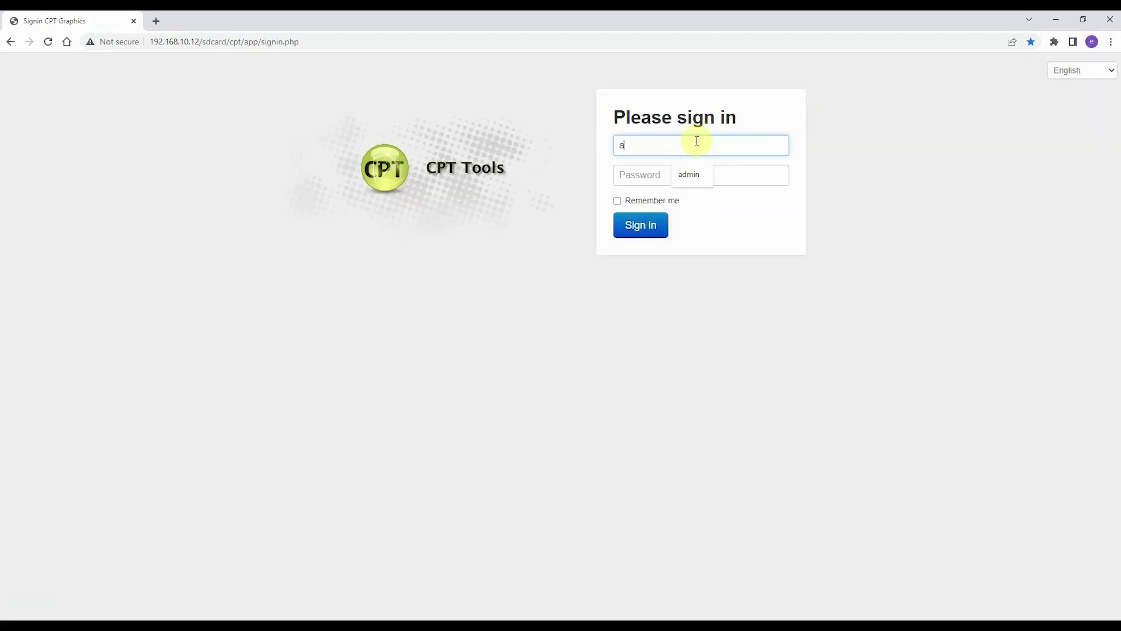
pyautogui.press('Tab')
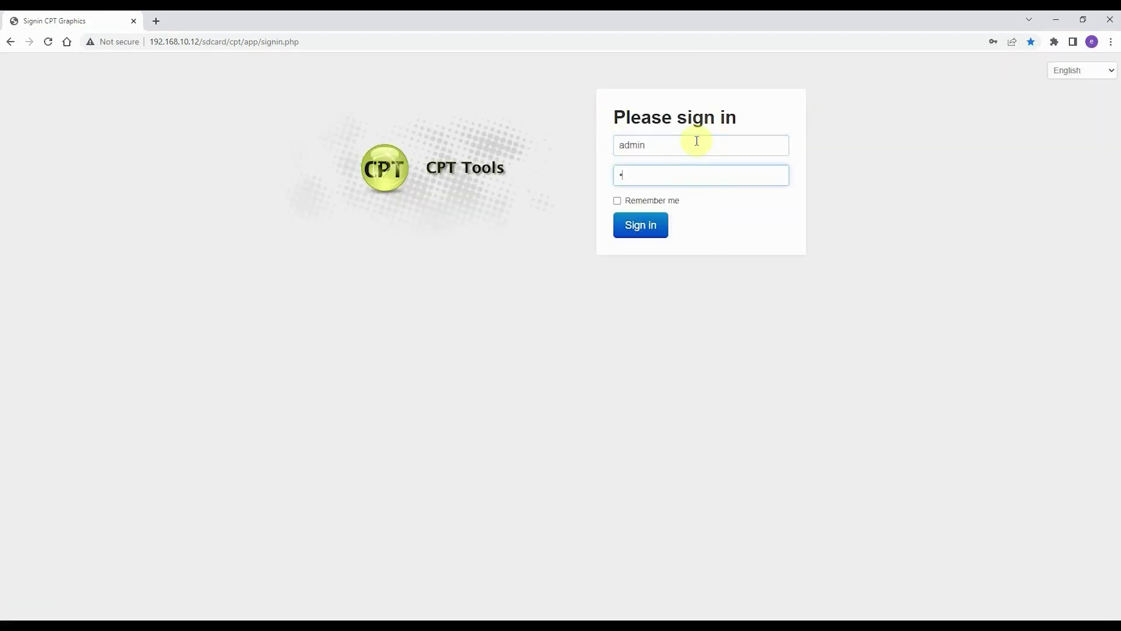
pyautogui.press('Return')
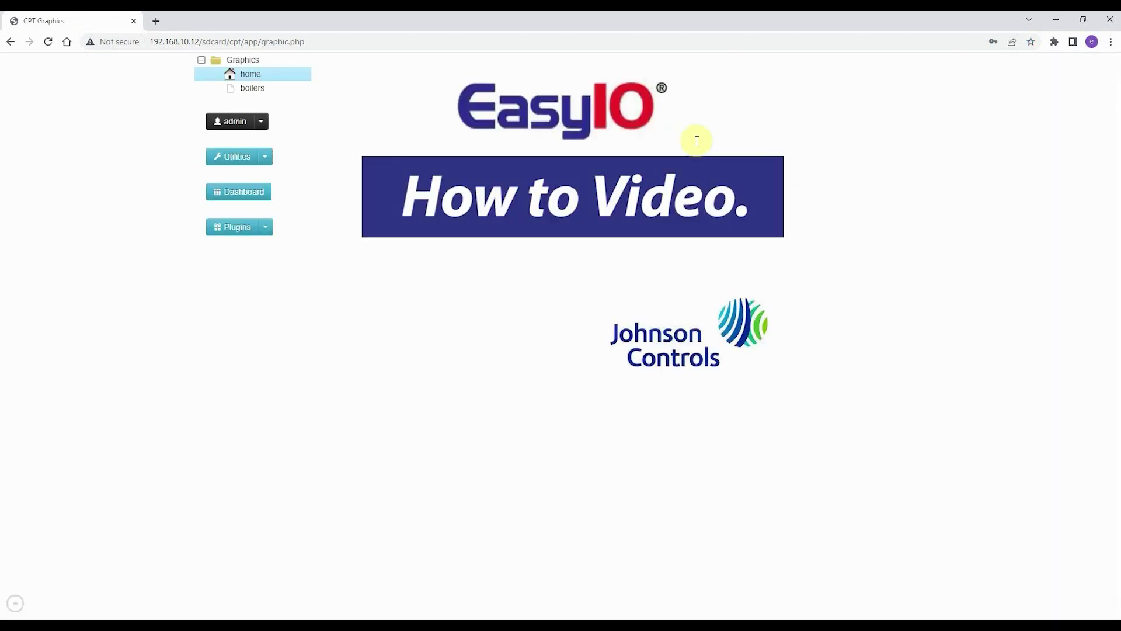
pyautogui.click(265, 227)
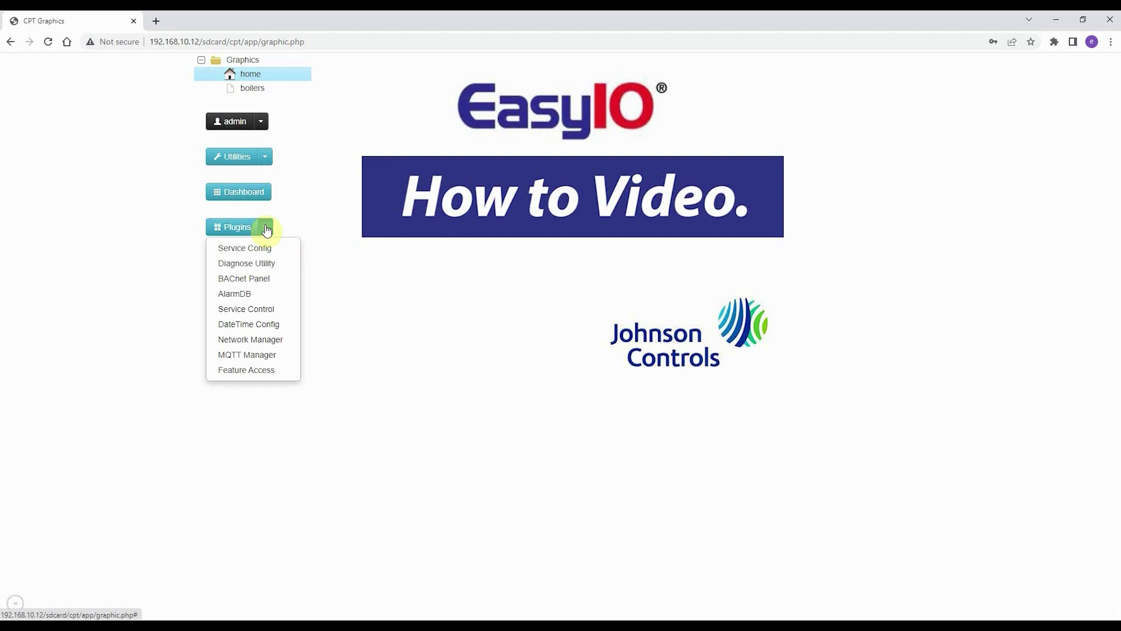
# Set Network Manager addressing to Using DHCP and save the network settings
pyautogui.click(257, 338)
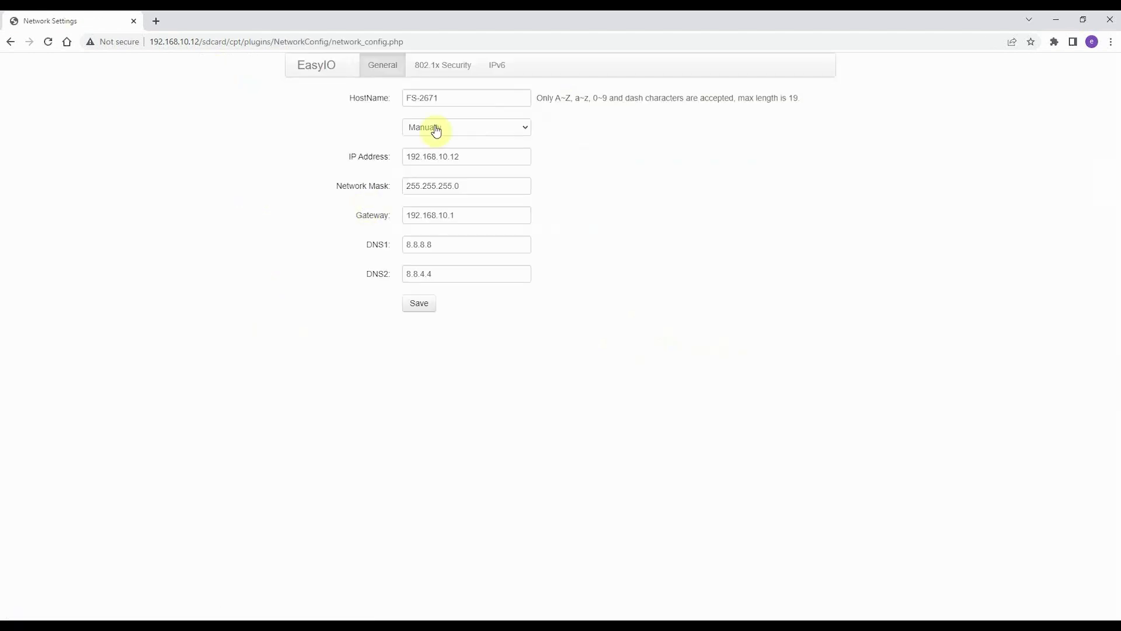
pyautogui.click(482, 128)
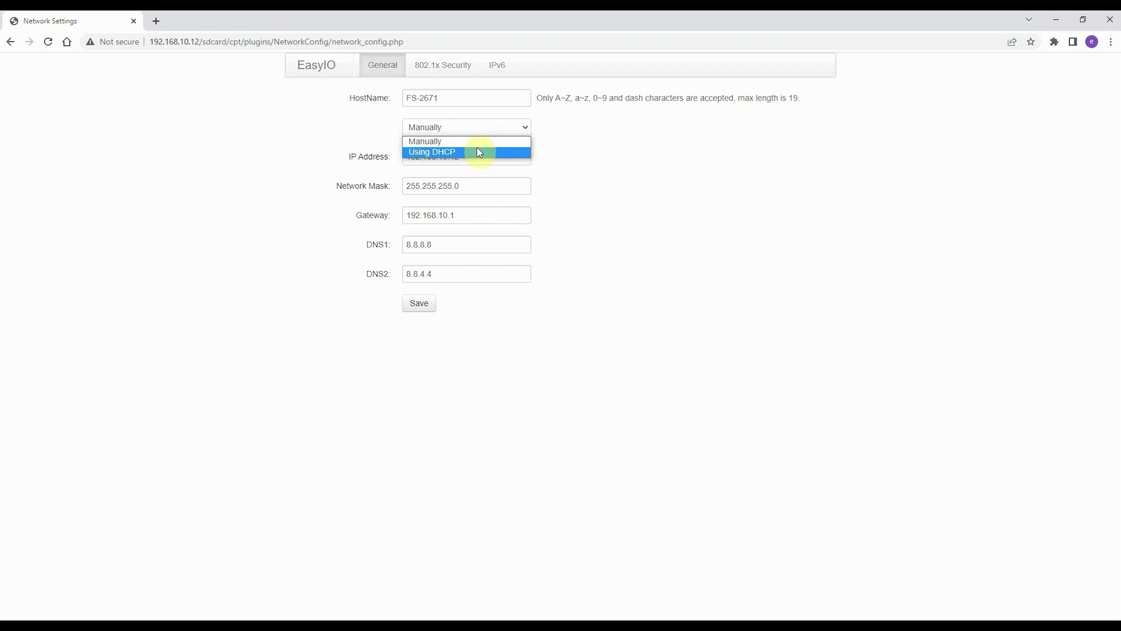
pyautogui.click(479, 152)
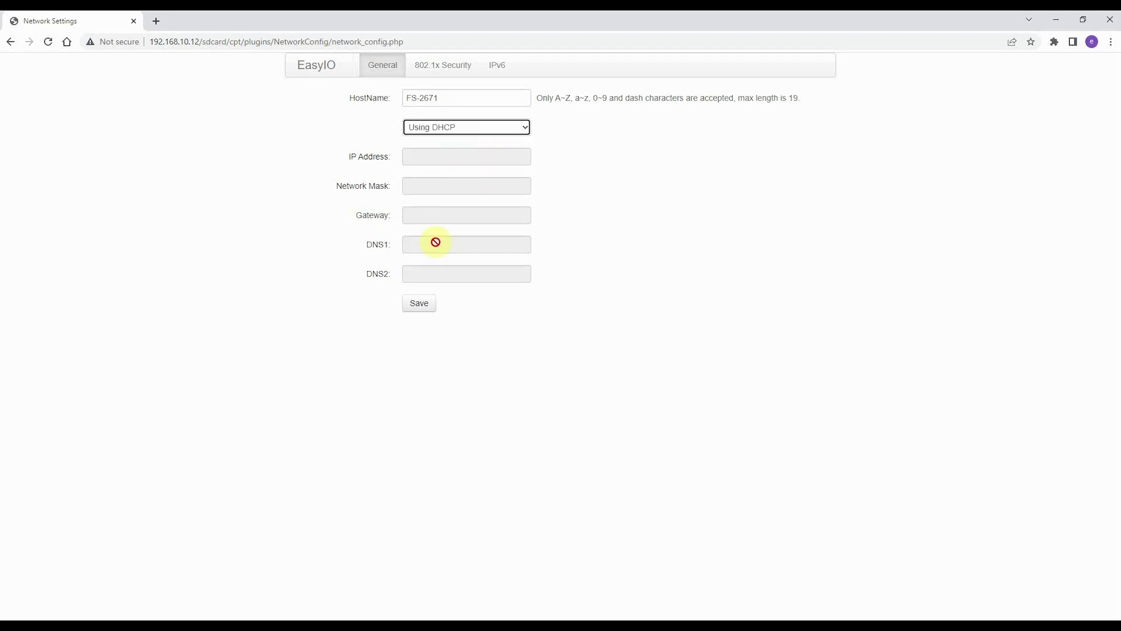
pyautogui.click(414, 309)
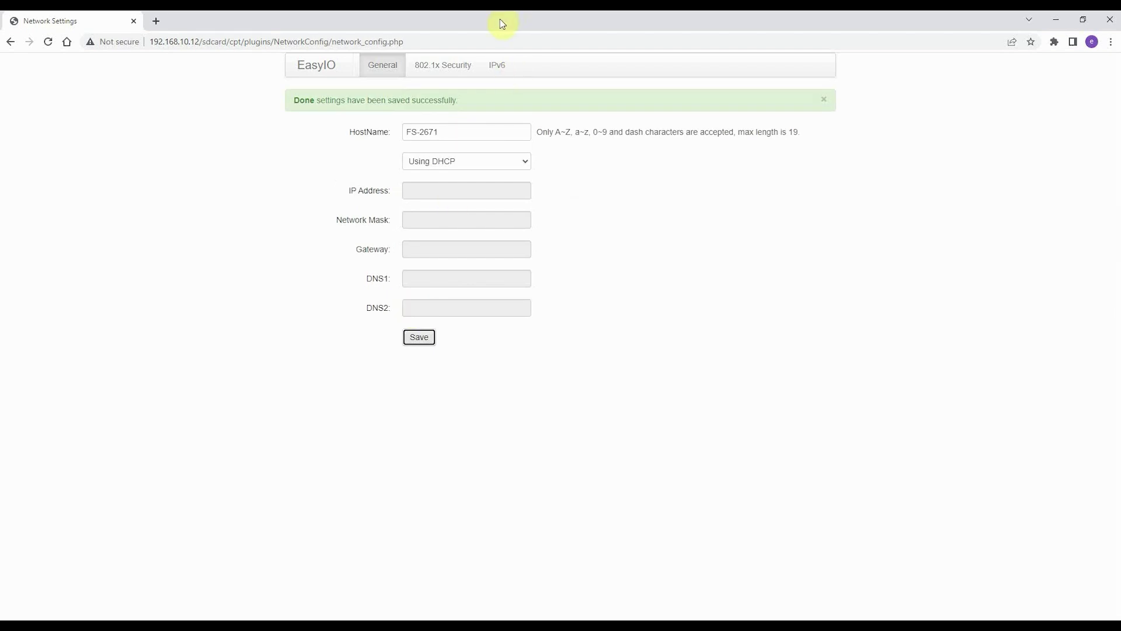
# Sign in at 192.168.1.60 with the saved admin login after closing Network Settings
pyautogui.click(1107, 23)
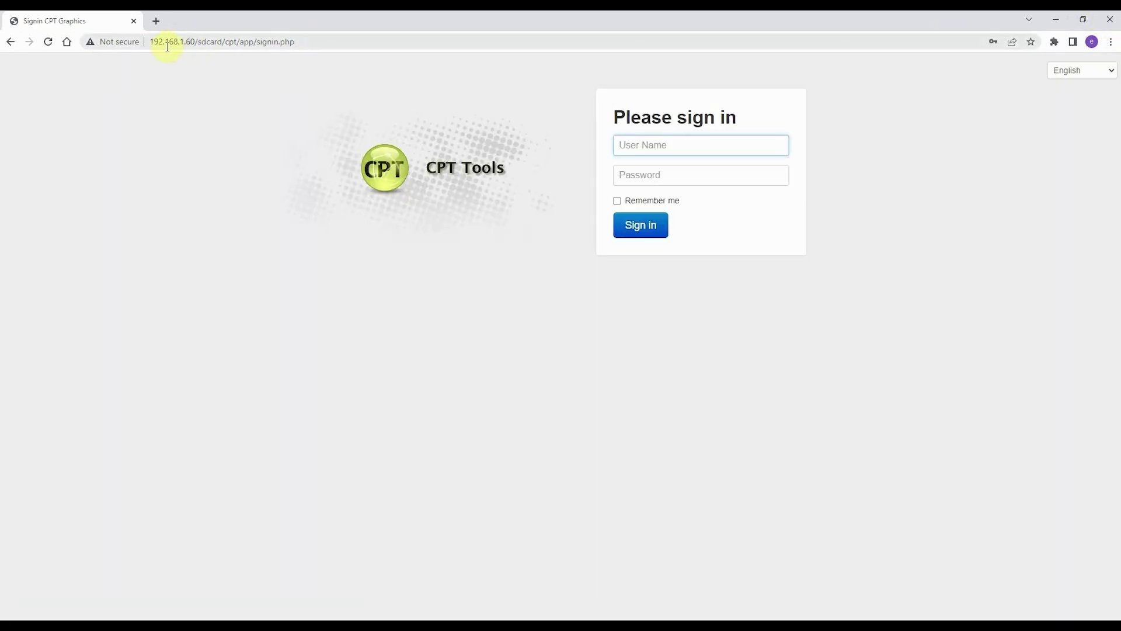
pyautogui.click(687, 145)
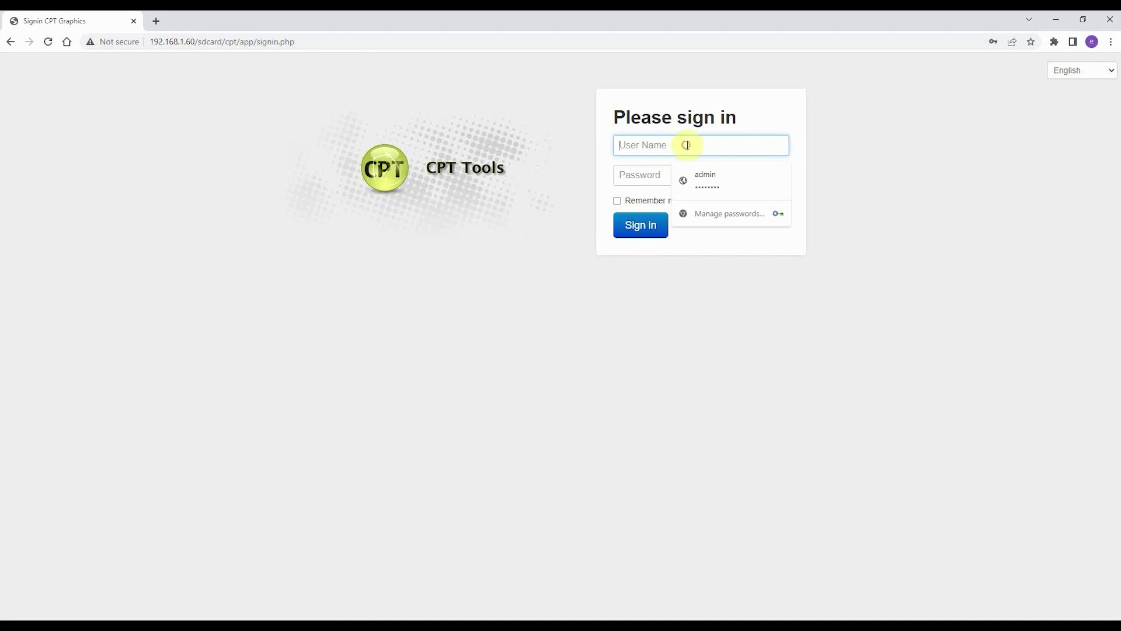
pyautogui.click(706, 170)
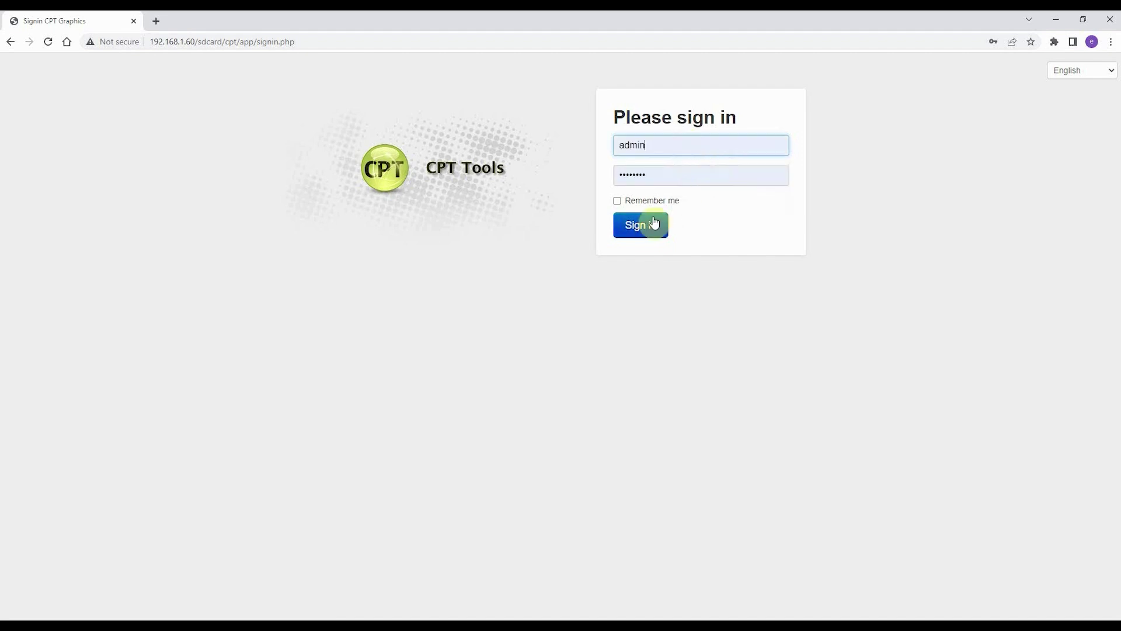
pyautogui.click(649, 225)
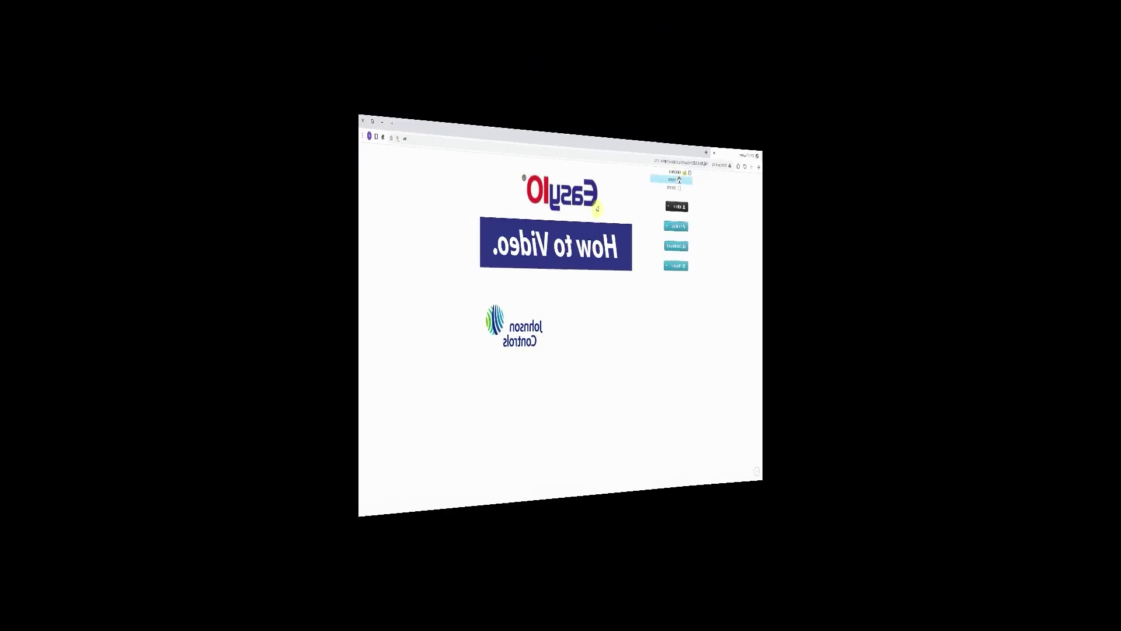